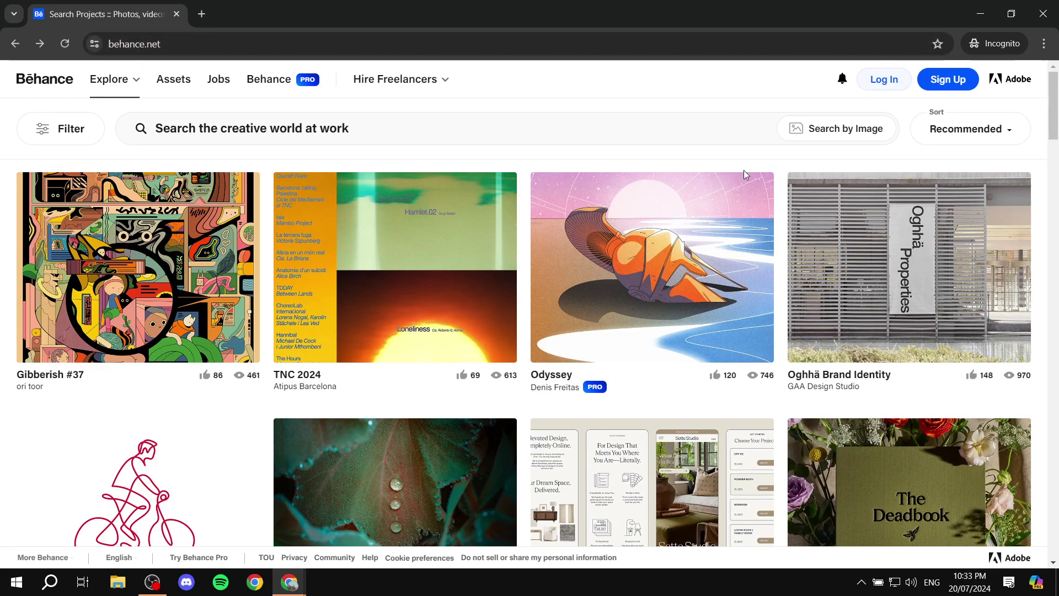
# Abandon the Behance sign-up page and close the incognito window to return to the For You feed
pyautogui.click(950, 80)
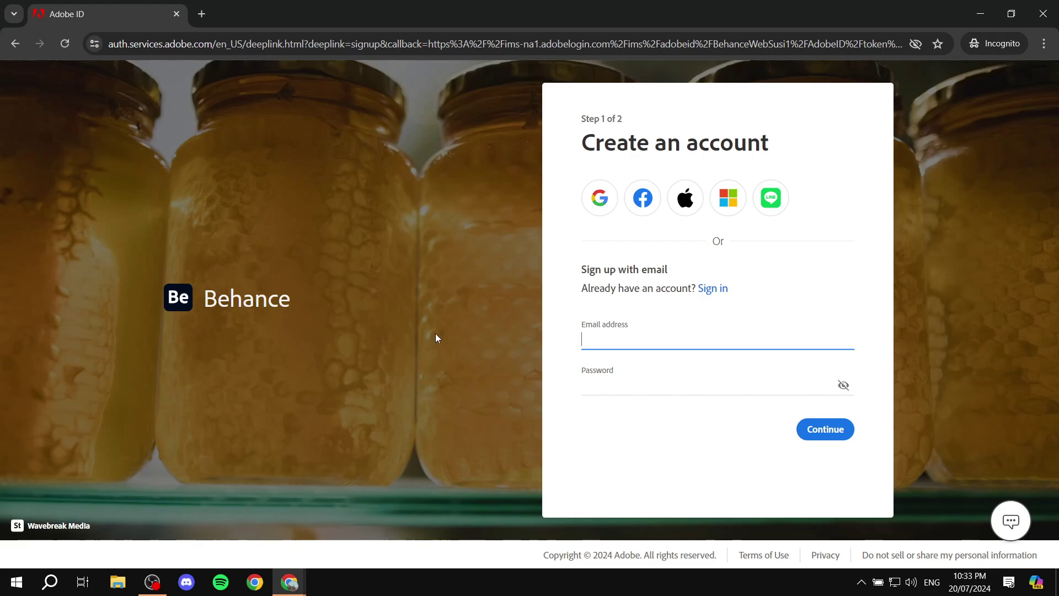
pyautogui.click(1043, 14)
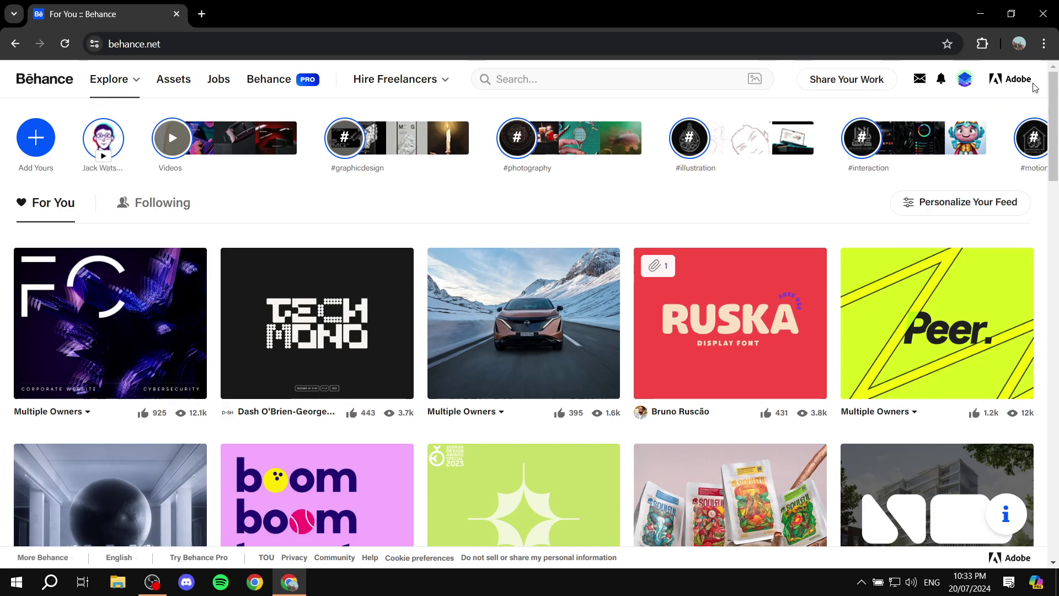
pyautogui.click(964, 81)
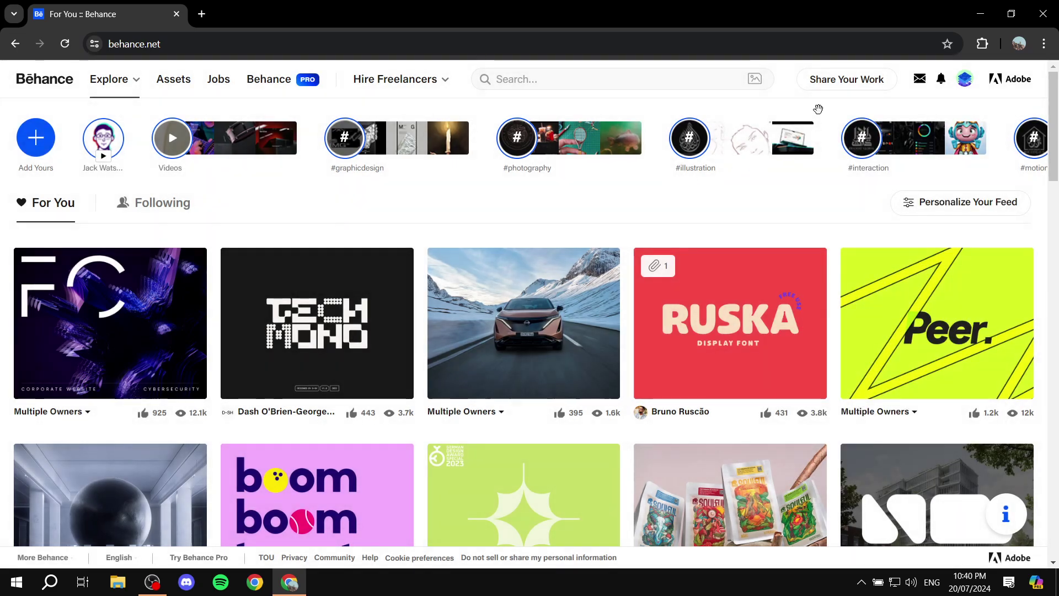
pyautogui.moveTo(834, 89)
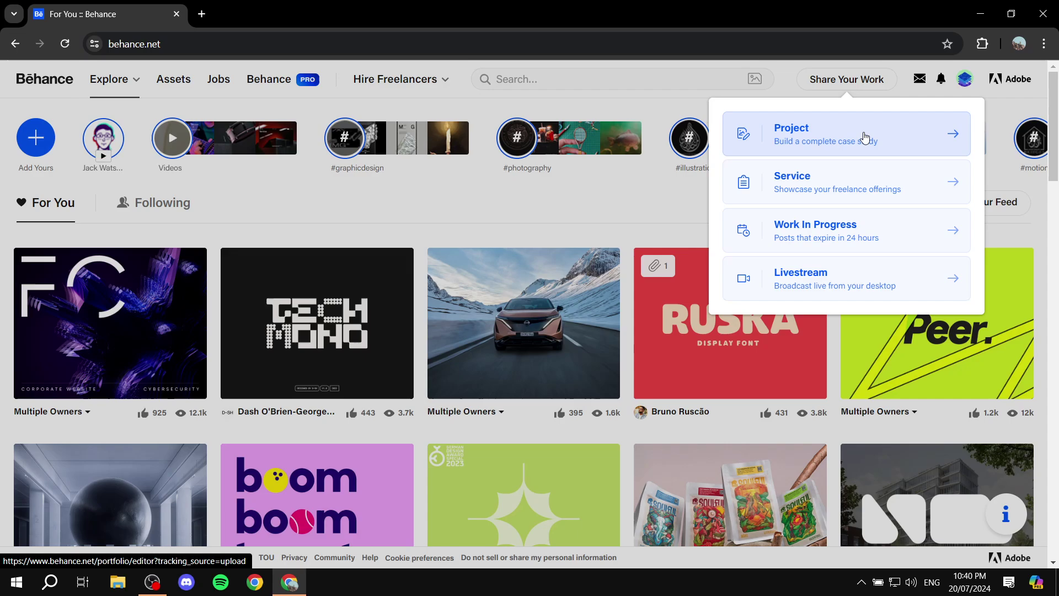
# Open Account Settings from the profile avatar menu
pyautogui.click(966, 83)
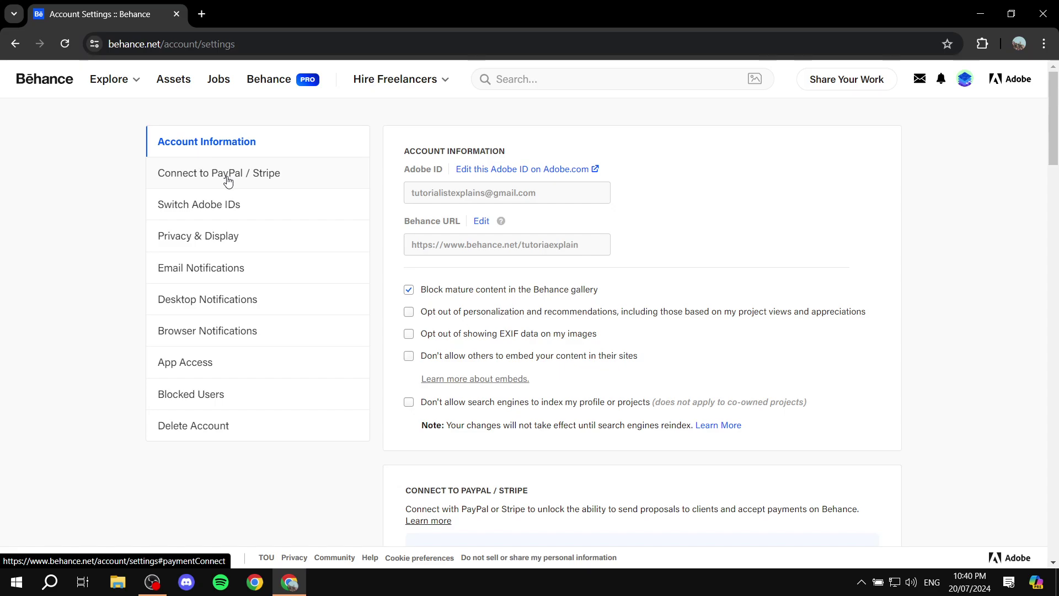
# Connect a PayPal account in the PayPal / Stripe payment settings for receiving payments
pyautogui.click(260, 175)
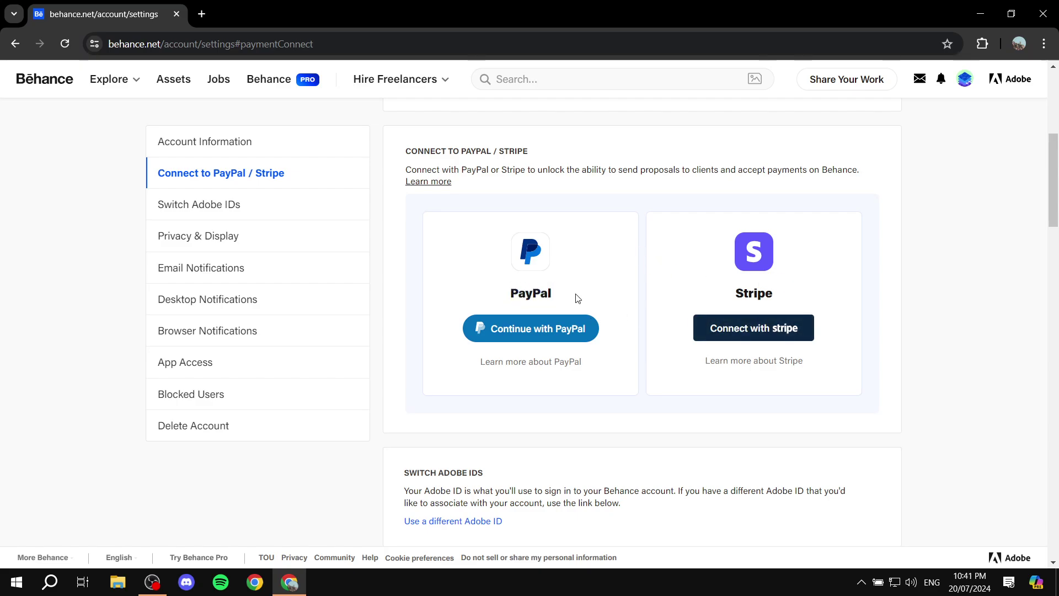
pyautogui.doubleClick(745, 296)
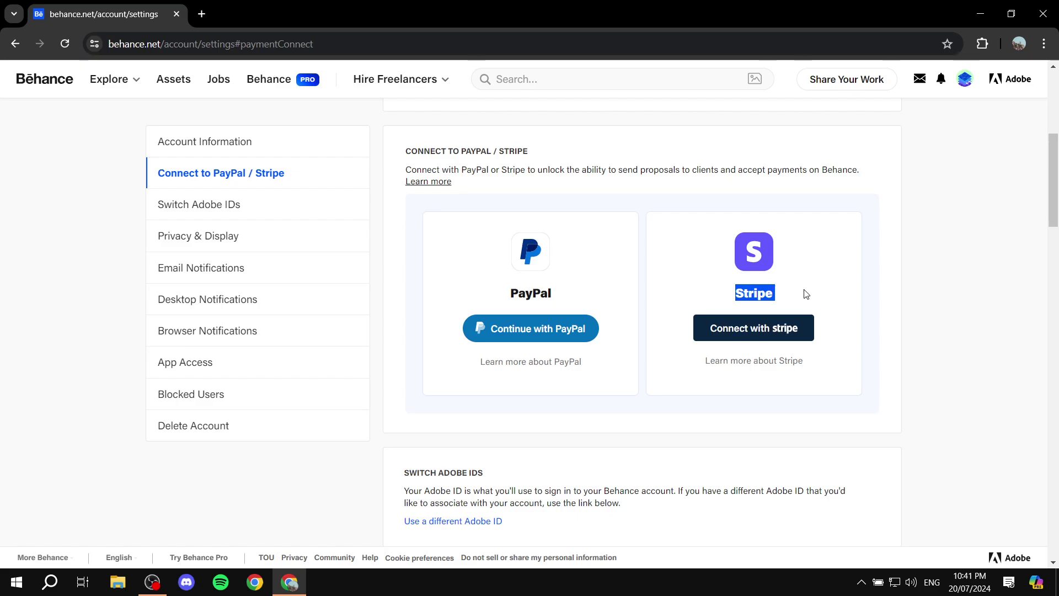
pyautogui.click(807, 294)
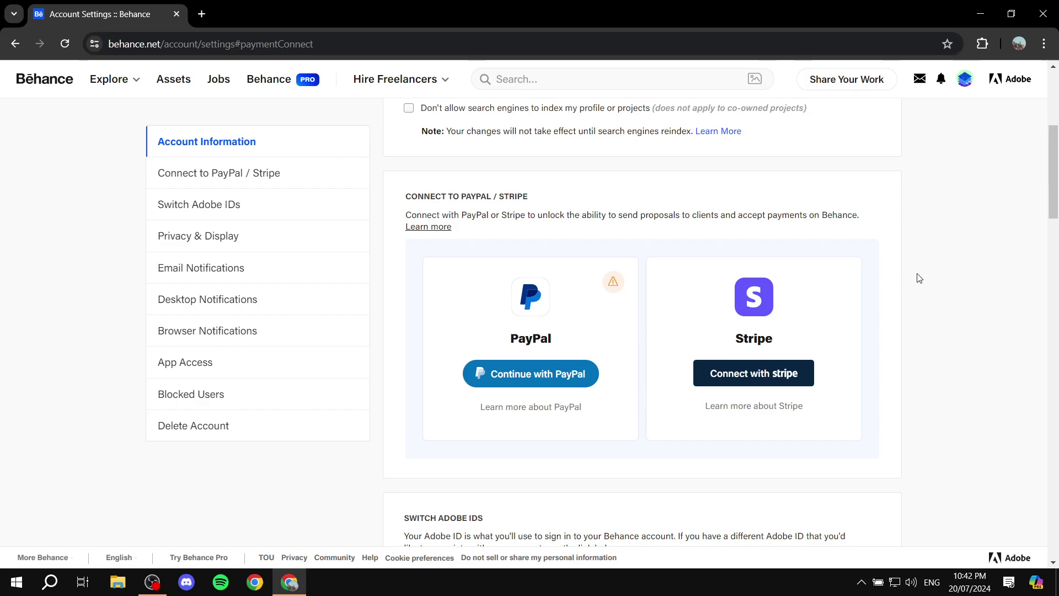
pyautogui.moveTo(605, 296)
# Create a new project via Share Your Work and insert the purple Colors.jpg image
pyautogui.scroll(5, 827, 176)
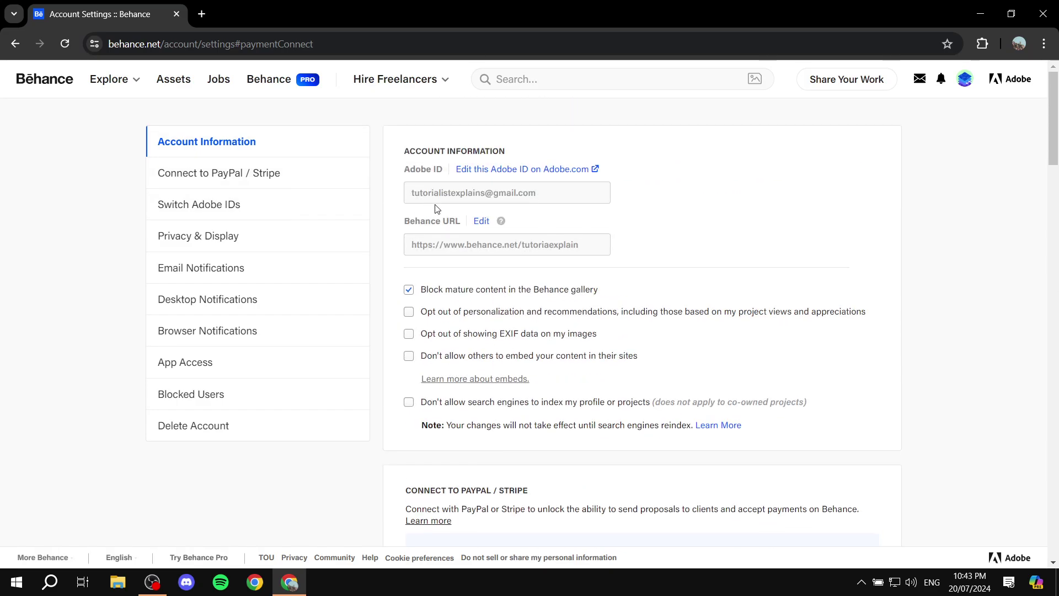
pyautogui.click(871, 82)
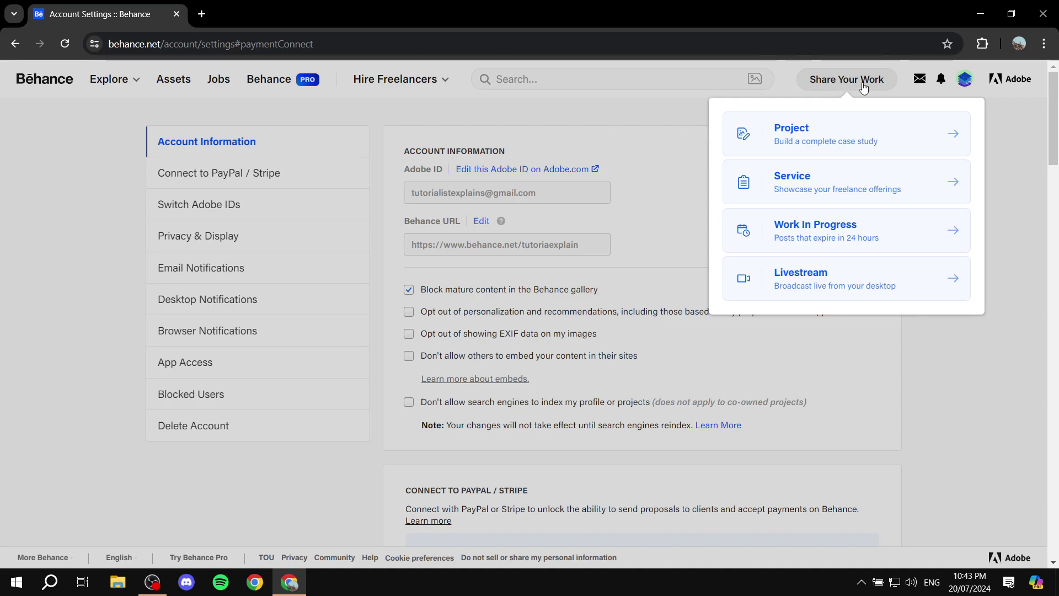
pyautogui.click(817, 146)
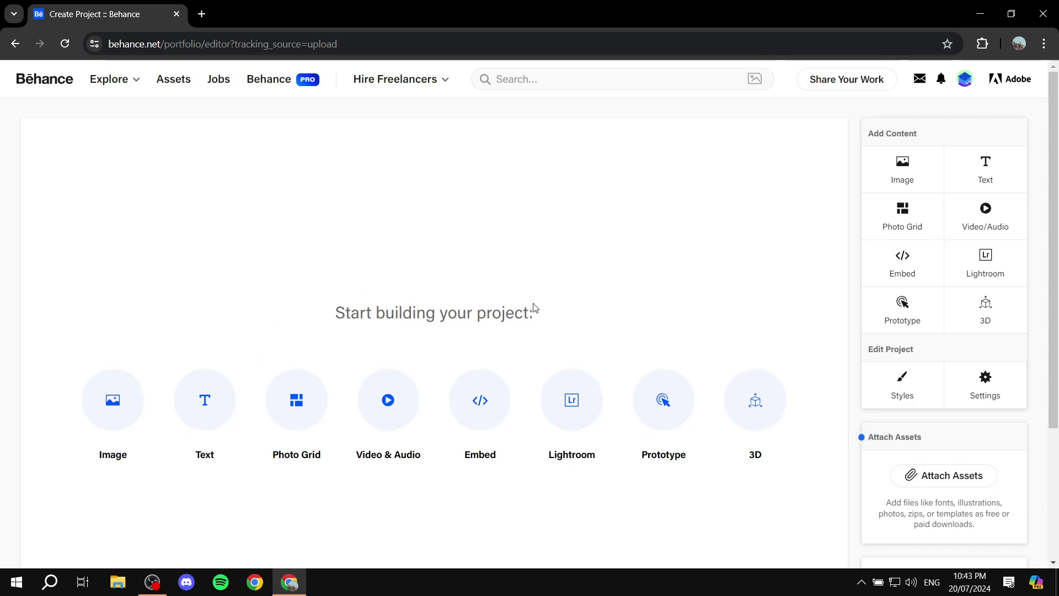
pyautogui.click(920, 173)
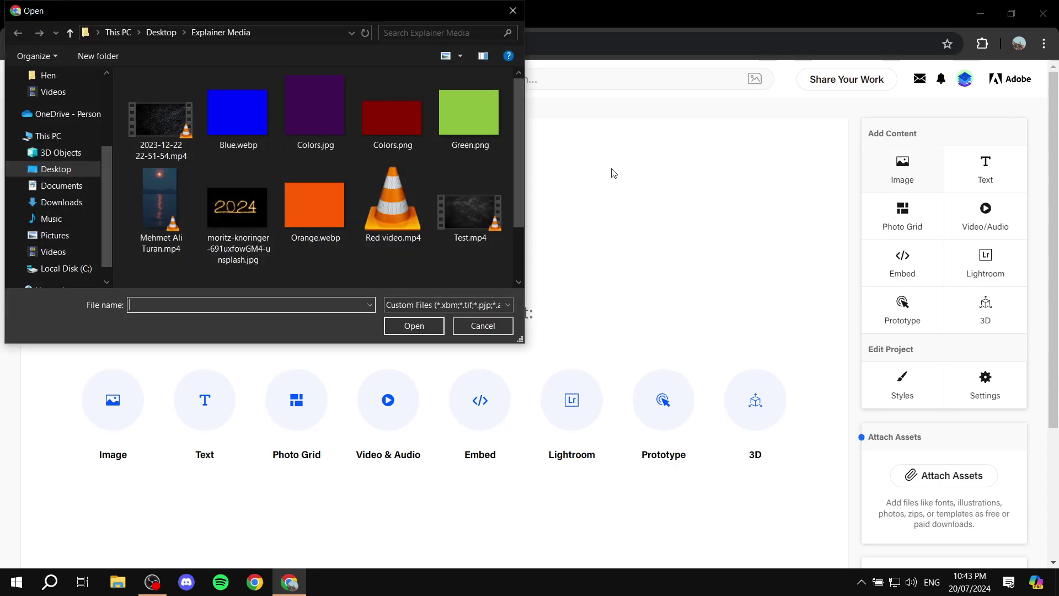
pyautogui.doubleClick(299, 121)
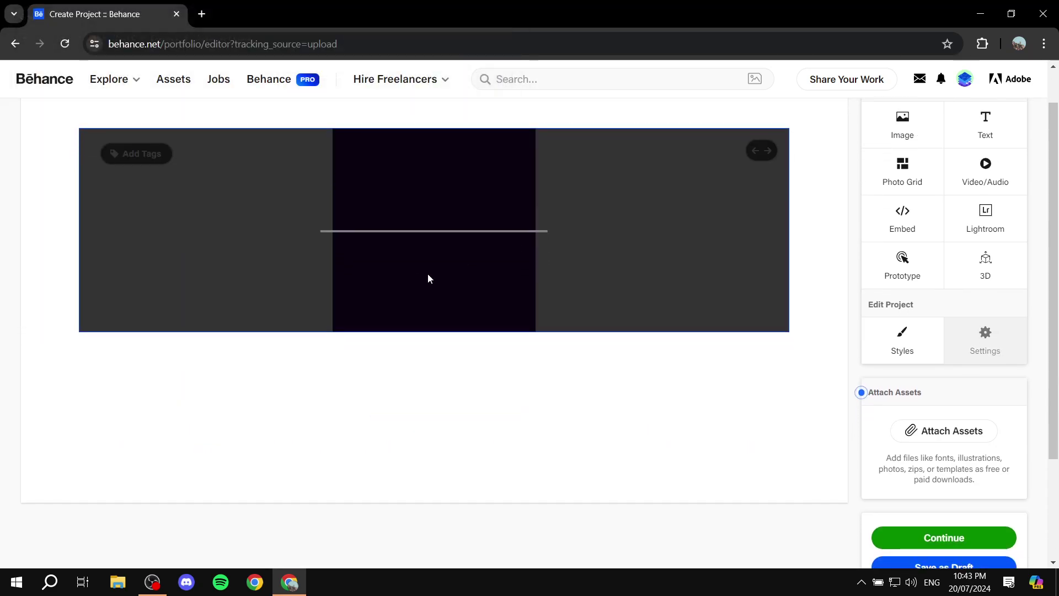
# Scroll through the Create Project editor to review the placed purple image
pyautogui.scroll(2, 491, 199)
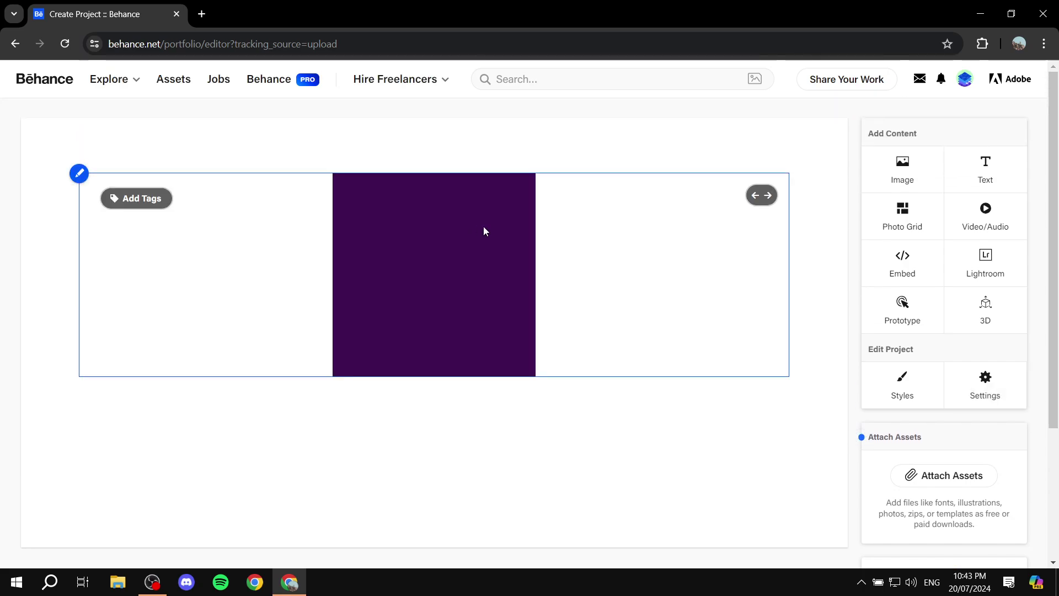
pyautogui.scroll(-1, 466, 328)
pyautogui.scroll(1, 386, 303)
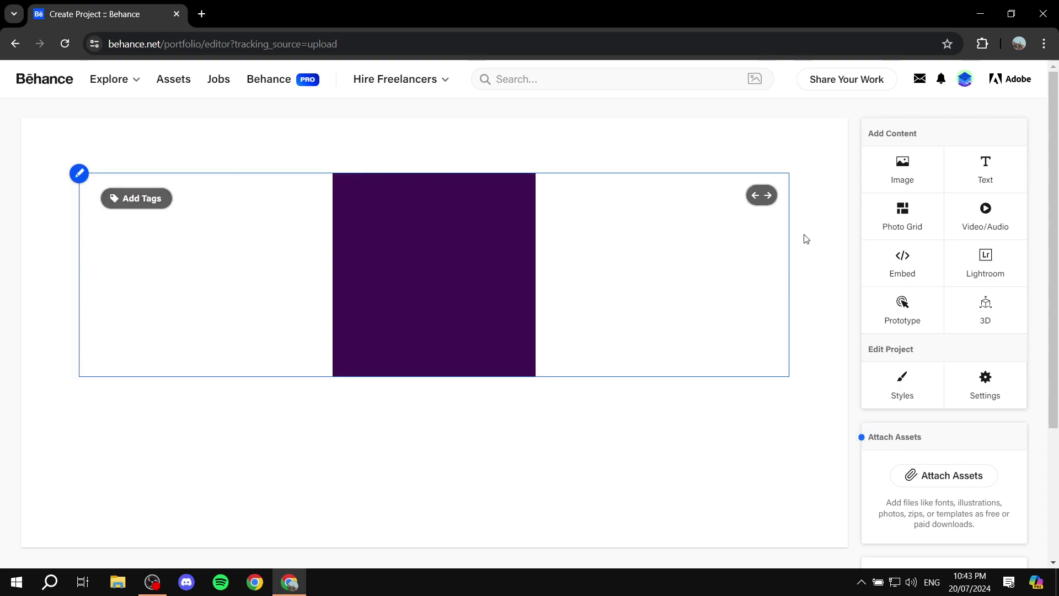
pyautogui.scroll(-3, 920, 325)
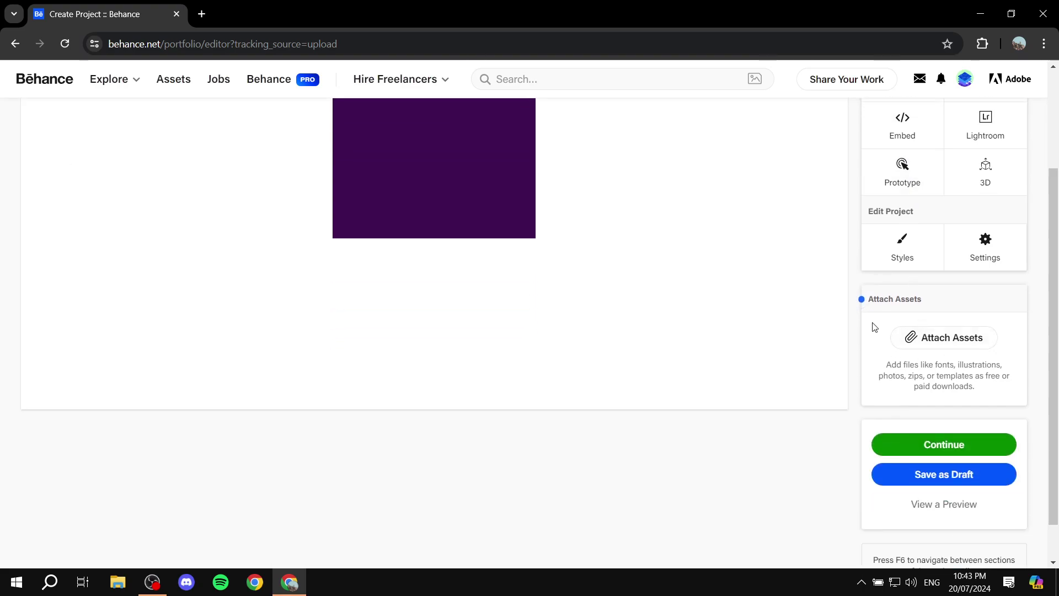
pyautogui.moveTo(861, 300)
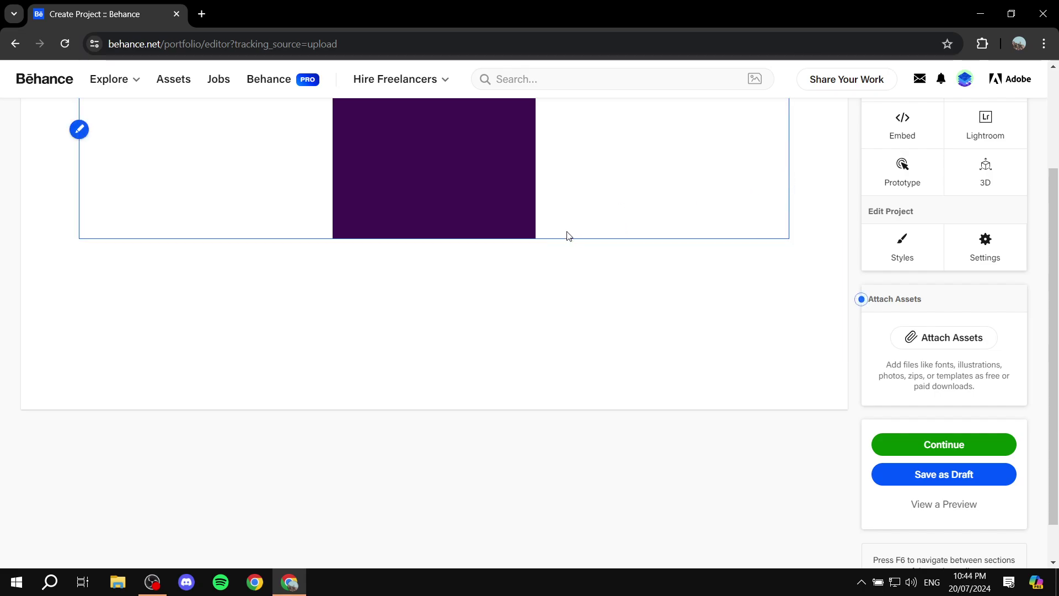
pyautogui.scroll(3, 568, 237)
pyautogui.scroll(-3, 527, 252)
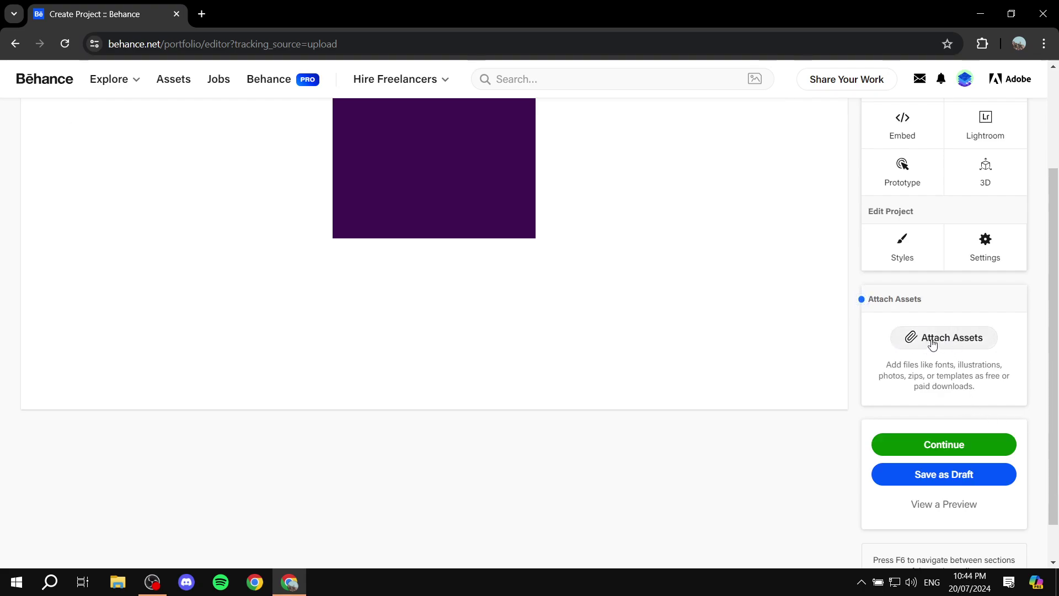
pyautogui.scroll(3, 595, 343)
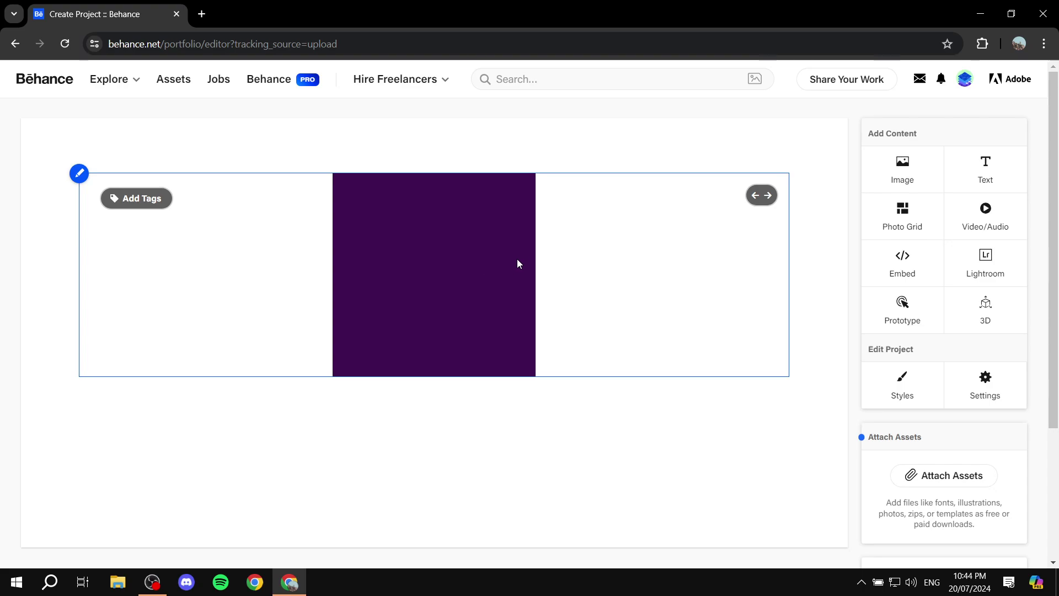
pyautogui.scroll(-3, 574, 283)
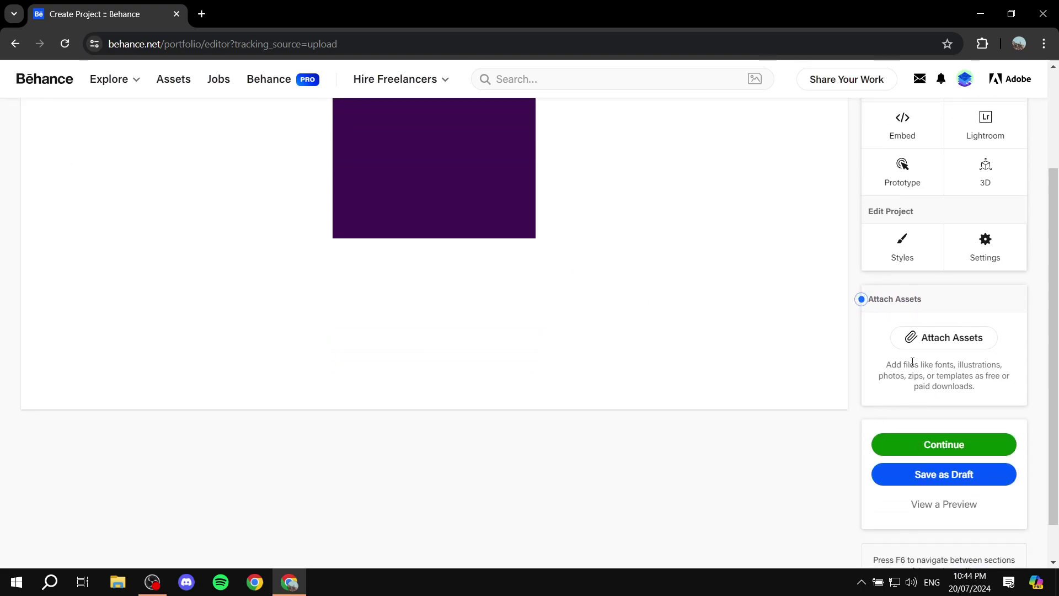
pyautogui.moveTo(921, 364); pyautogui.dragTo(1003, 365)
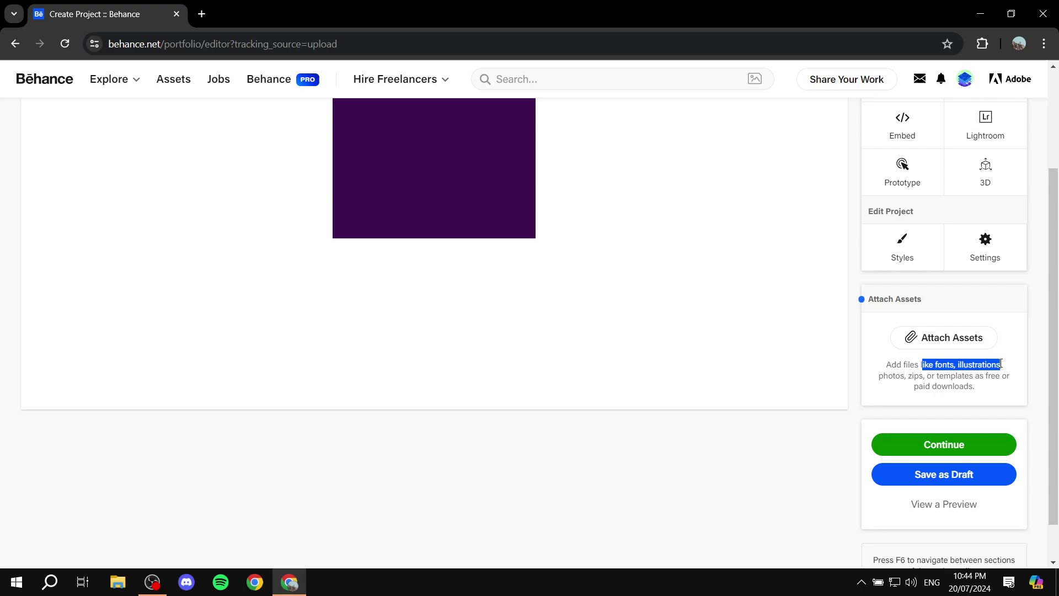
pyautogui.moveTo(913, 376); pyautogui.dragTo(963, 376)
pyautogui.click(941, 376)
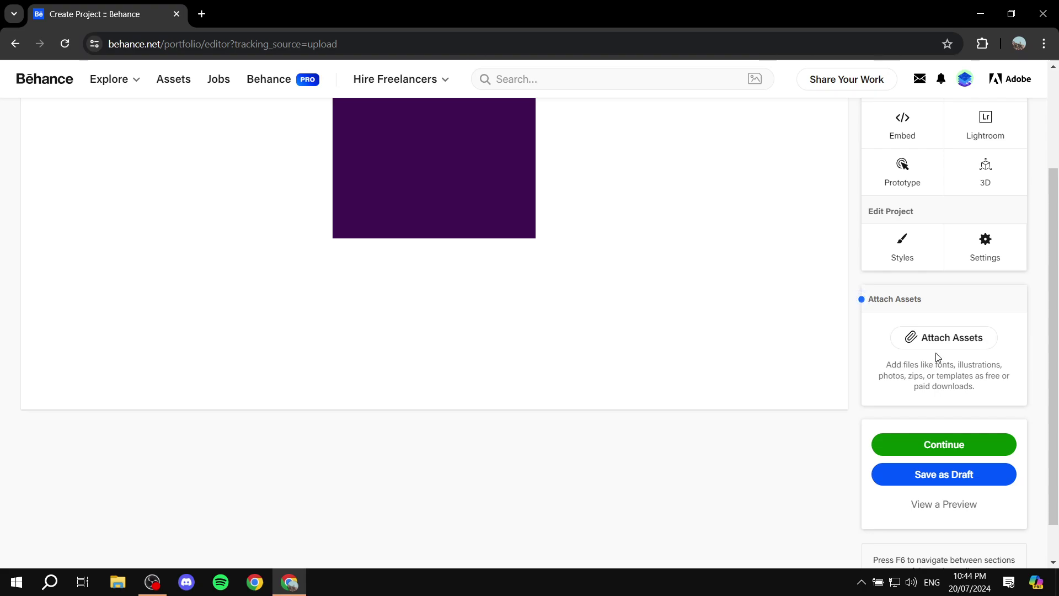
pyautogui.scroll(3, 938, 359)
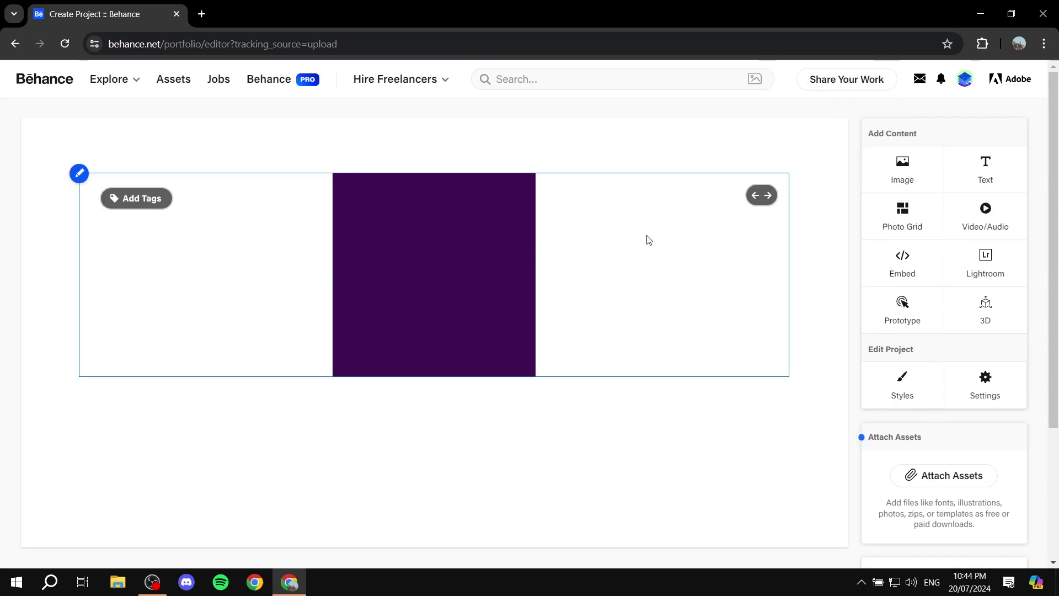
pyautogui.click(913, 175)
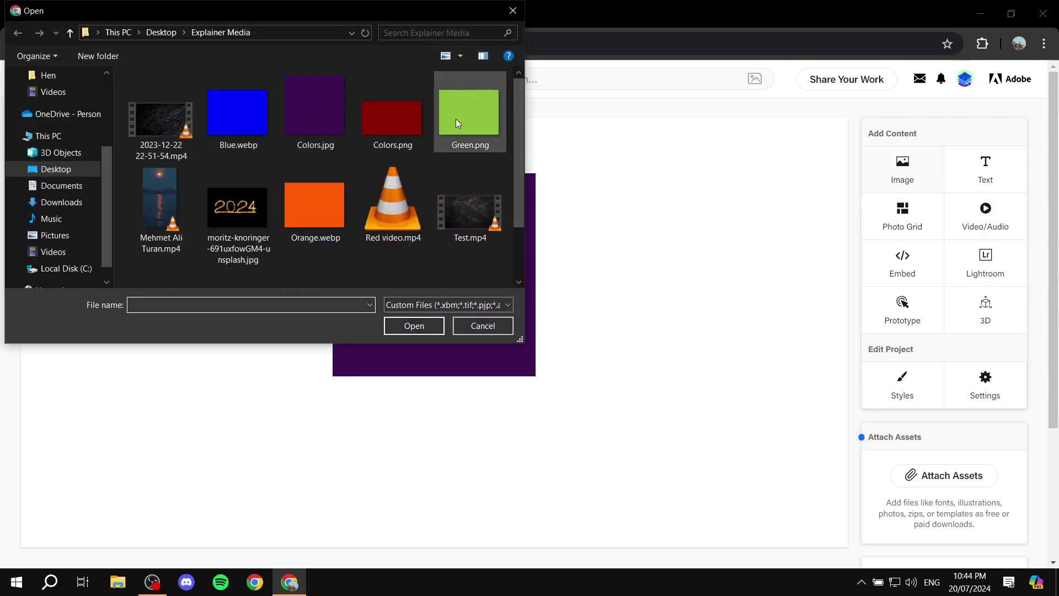
pyautogui.doubleClick(409, 112)
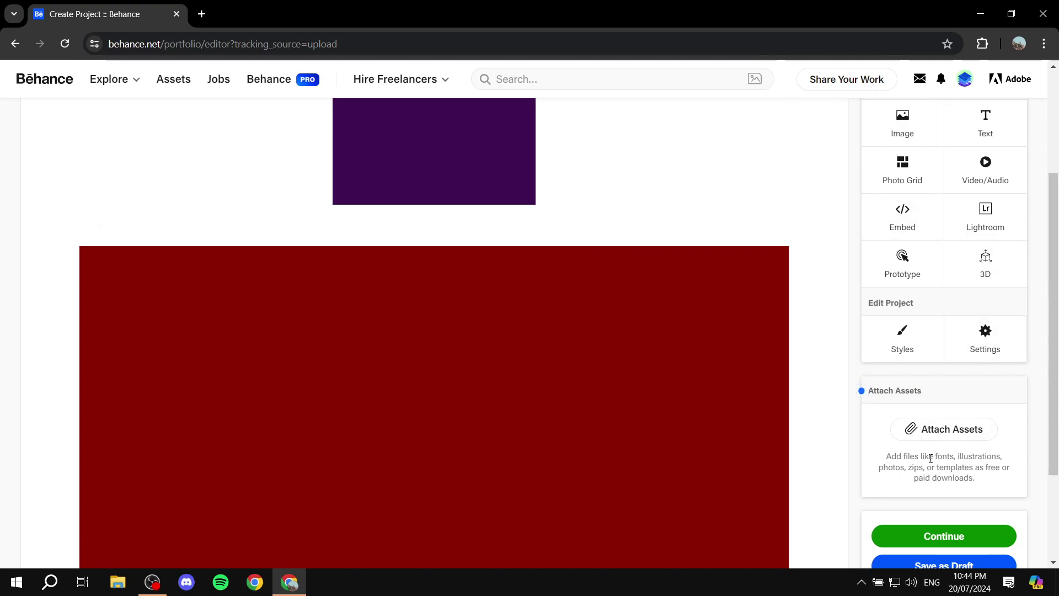
pyautogui.scroll(-3, 962, 417)
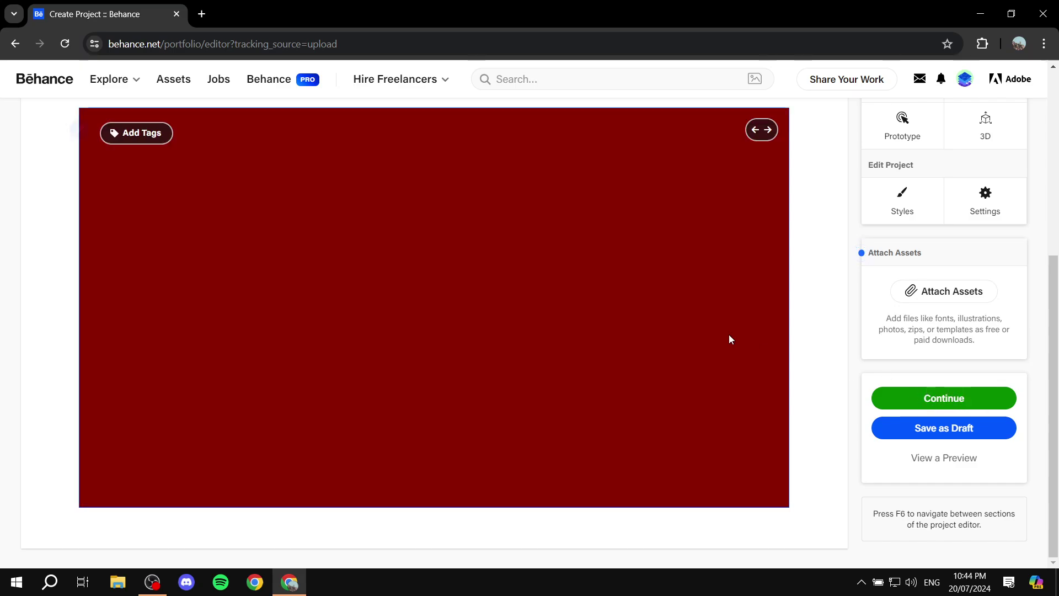
pyautogui.scroll(5, 730, 334)
pyautogui.scroll(-4, 714, 329)
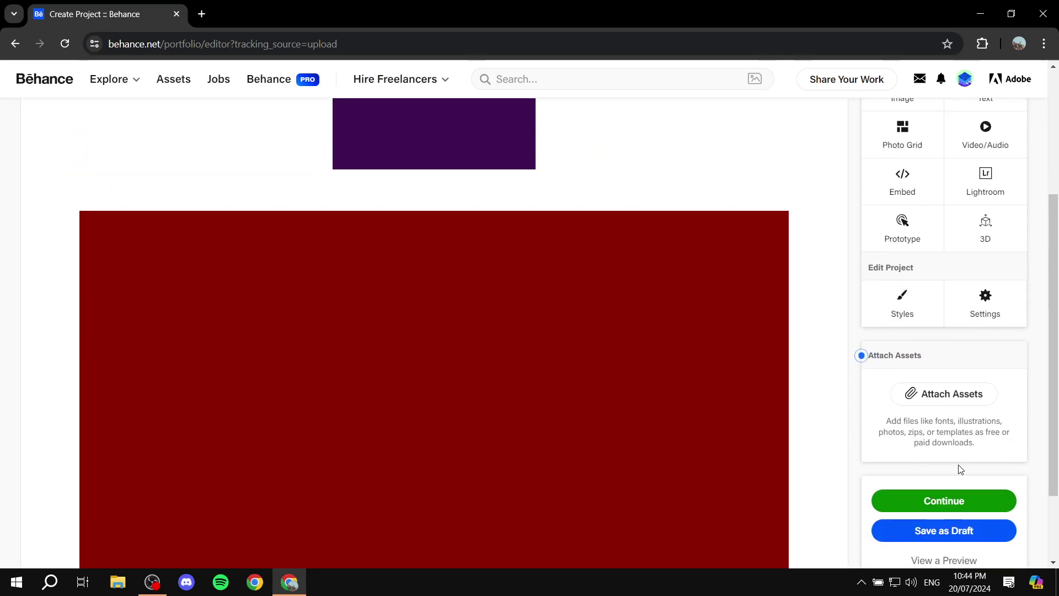
pyautogui.scroll(-1, 959, 465)
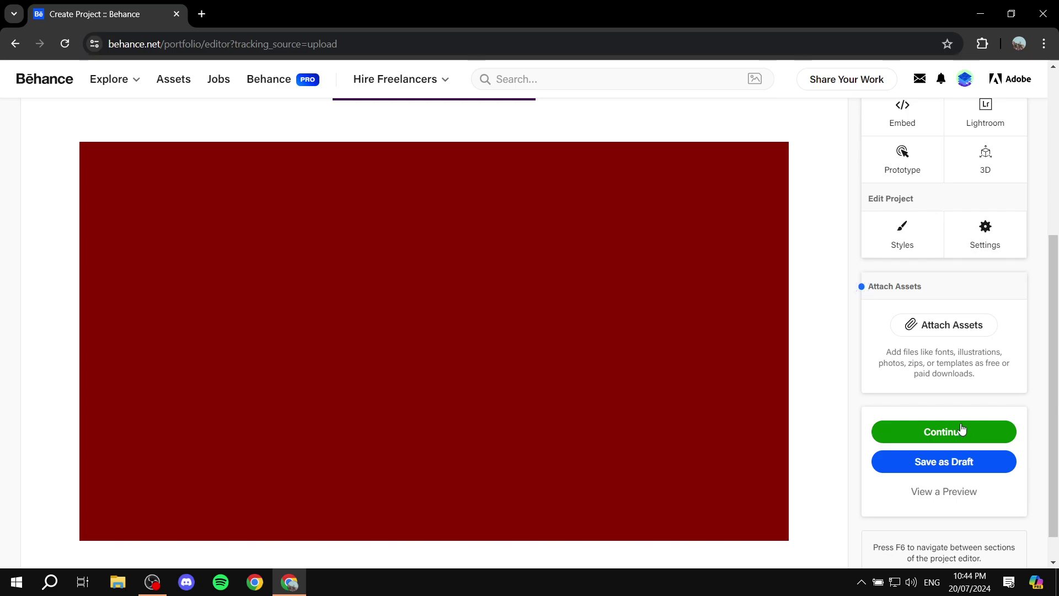
# Save the project by continuing to publishing details, then return to the editor
pyautogui.click(961, 429)
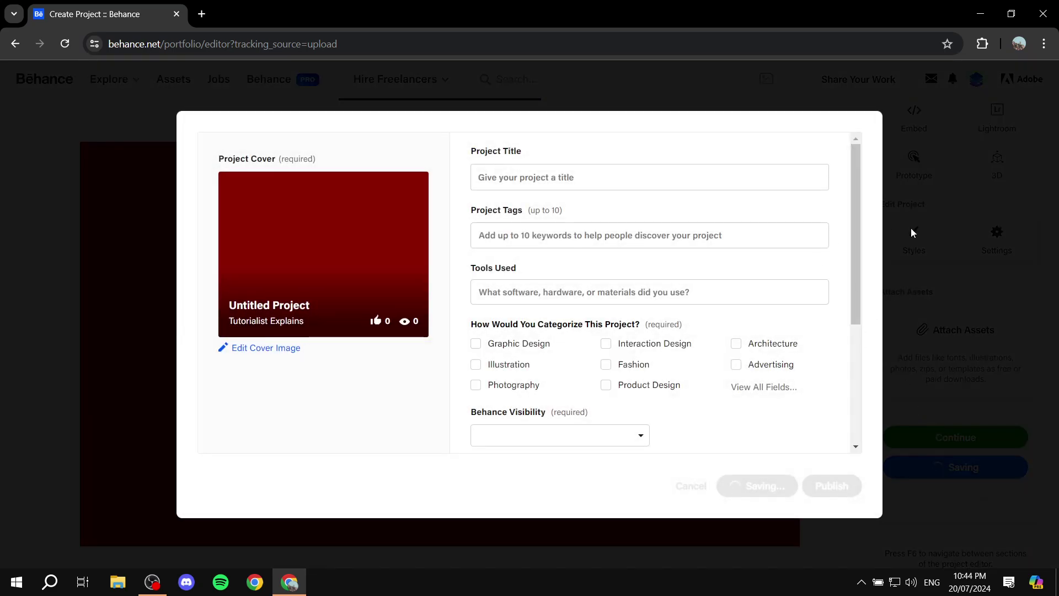
pyautogui.click(871, 105)
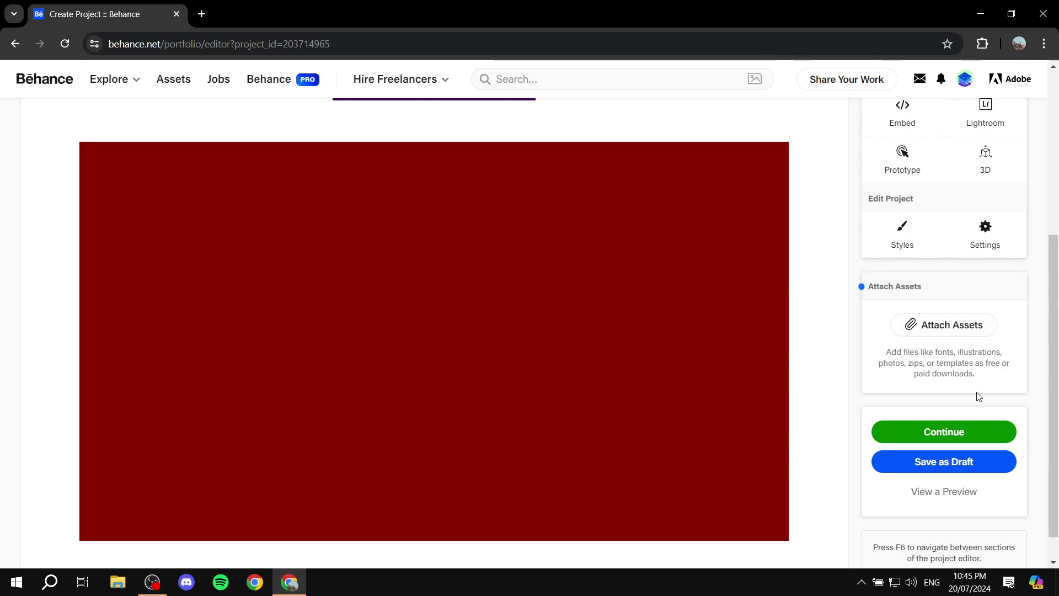
# Attach Colors.jpg from the Media folder as the new downloadable asset file
pyautogui.click(941, 329)
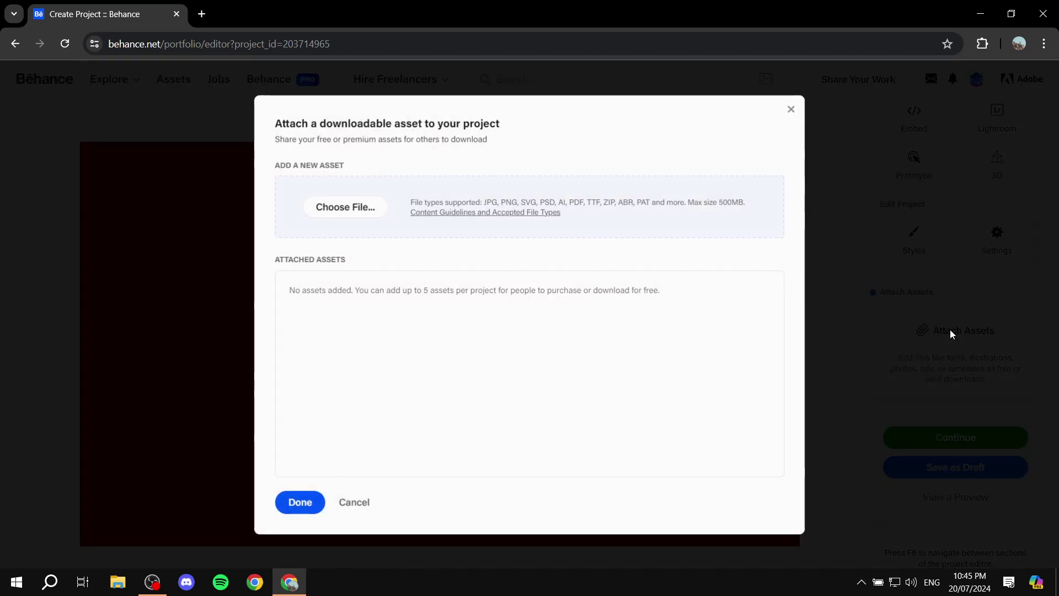
pyautogui.click(357, 206)
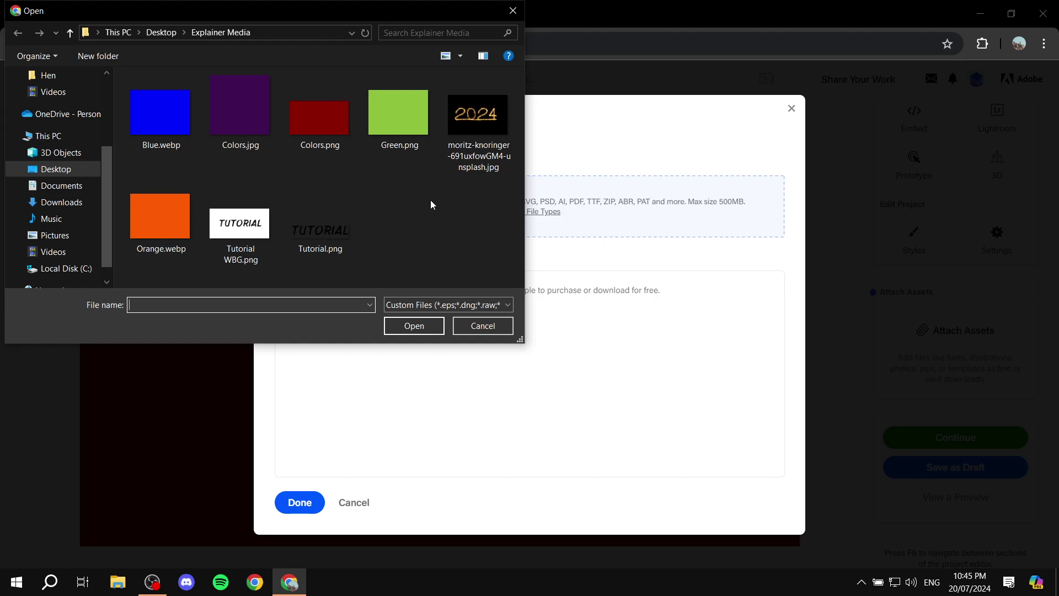
pyautogui.click(478, 328)
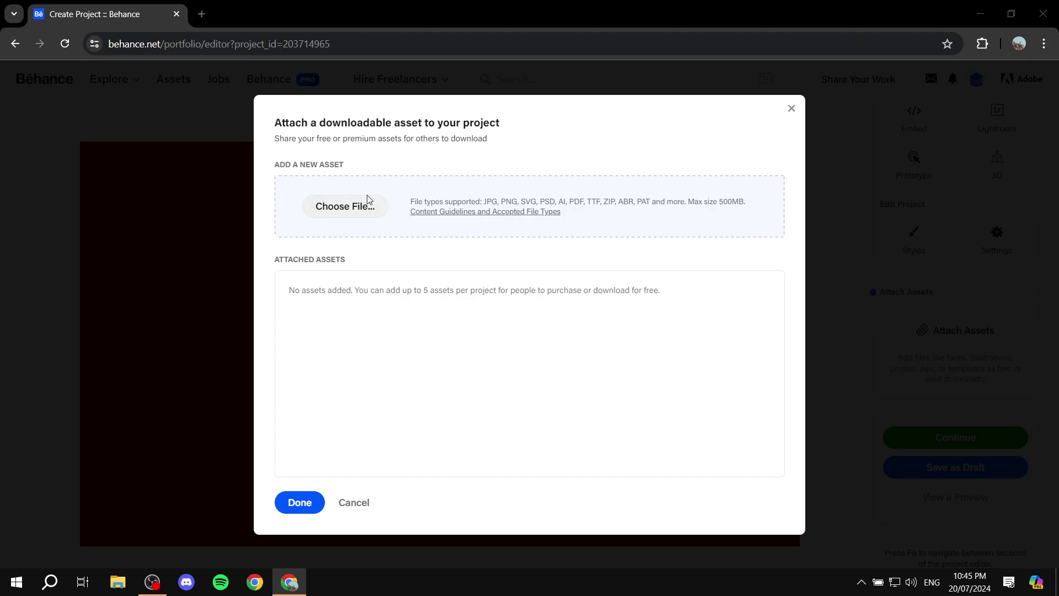
pyautogui.click(368, 200)
pyautogui.doubleClick(253, 127)
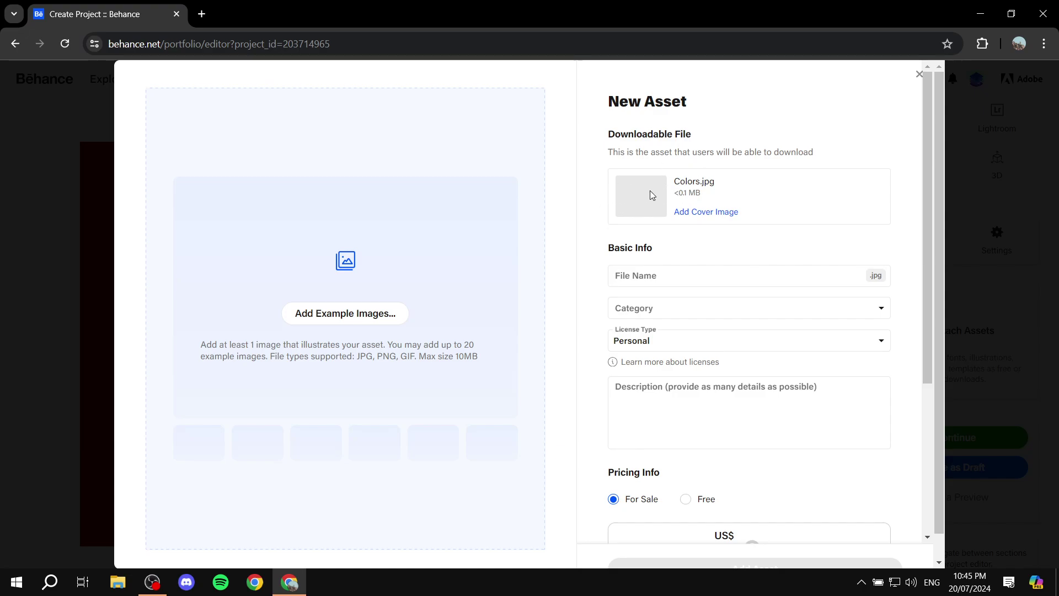
# Name the asset Purple and choose Photos as its category
pyautogui.click(694, 274)
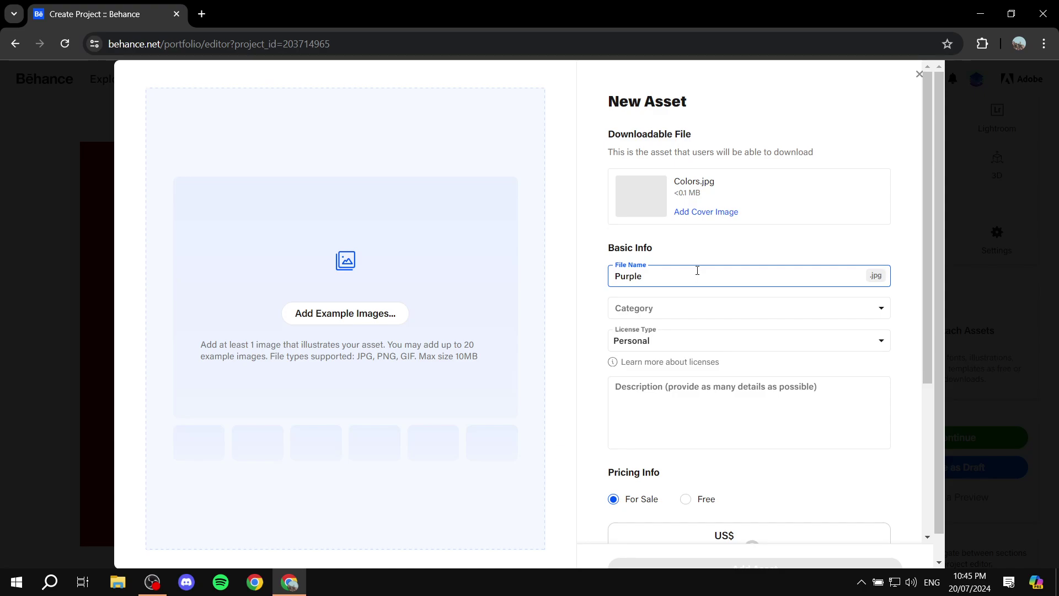
pyautogui.click(733, 314)
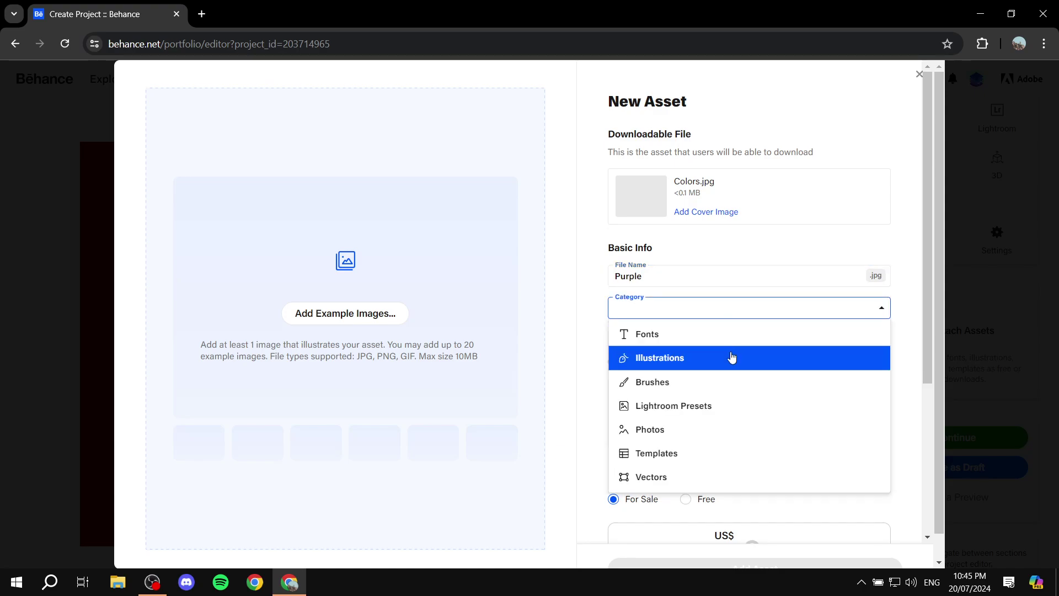
pyautogui.click(715, 430)
pyautogui.click(686, 312)
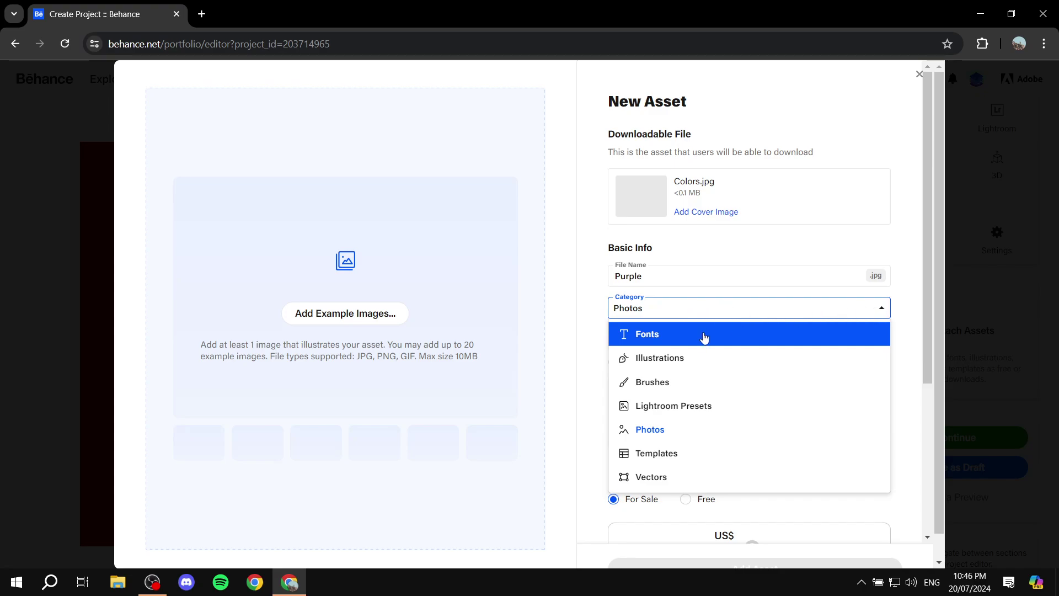
pyautogui.click(681, 433)
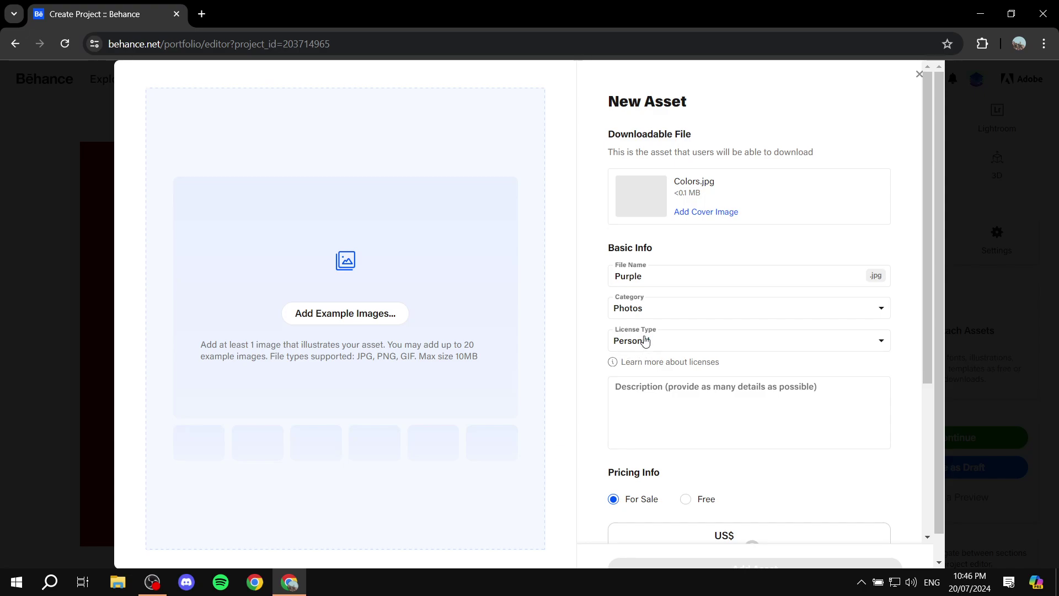
# Set the asset's license type to Standard Commercial
pyautogui.click(666, 343)
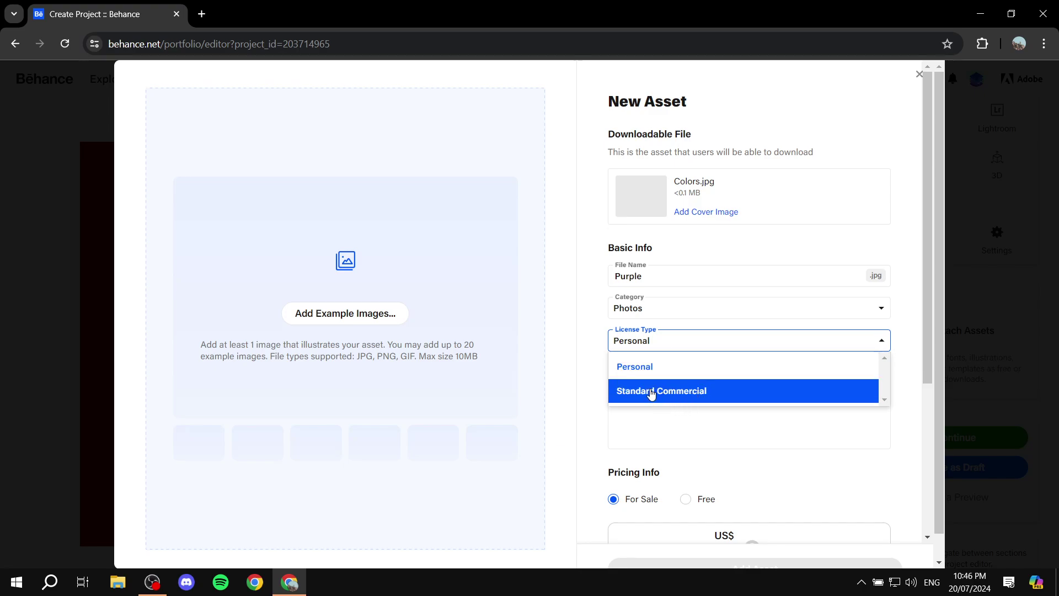
pyautogui.scroll(-4, 654, 392)
pyautogui.scroll(4, 670, 371)
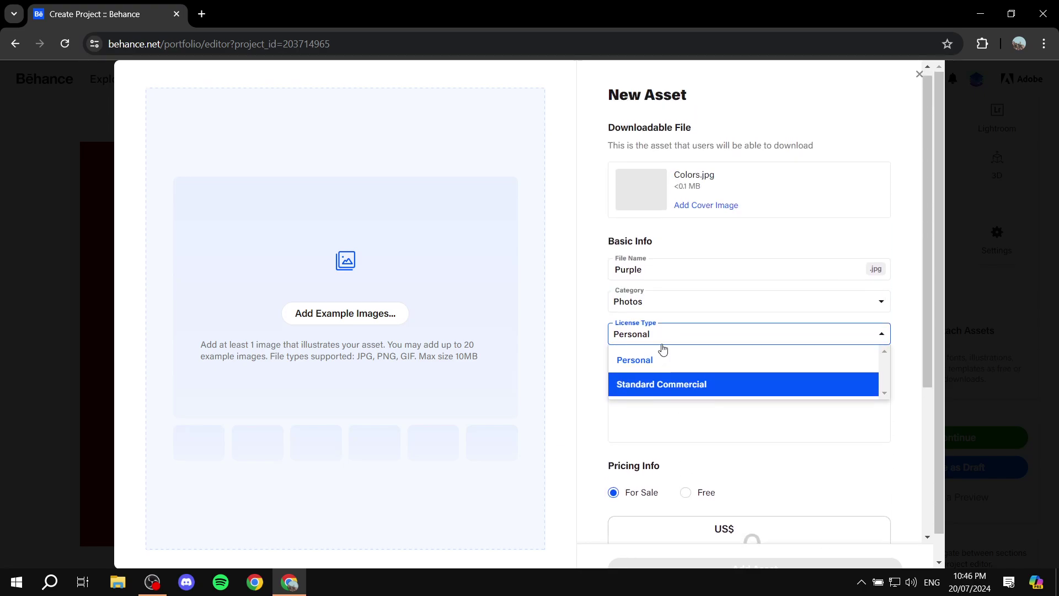
pyautogui.click(693, 394)
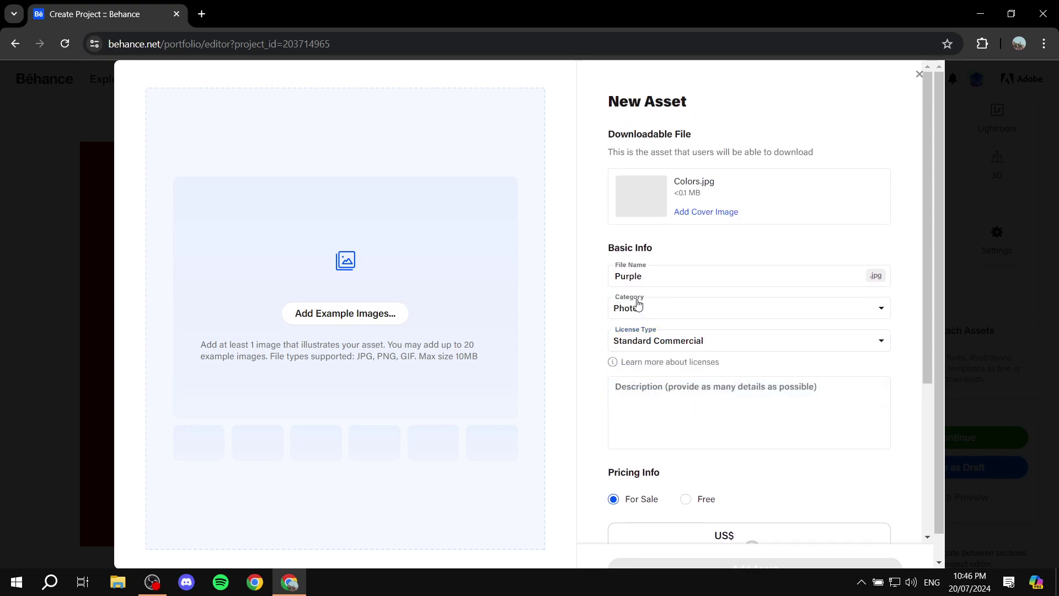
# Enter the asset description "This is a photo of the color purple."
pyautogui.click(729, 406)
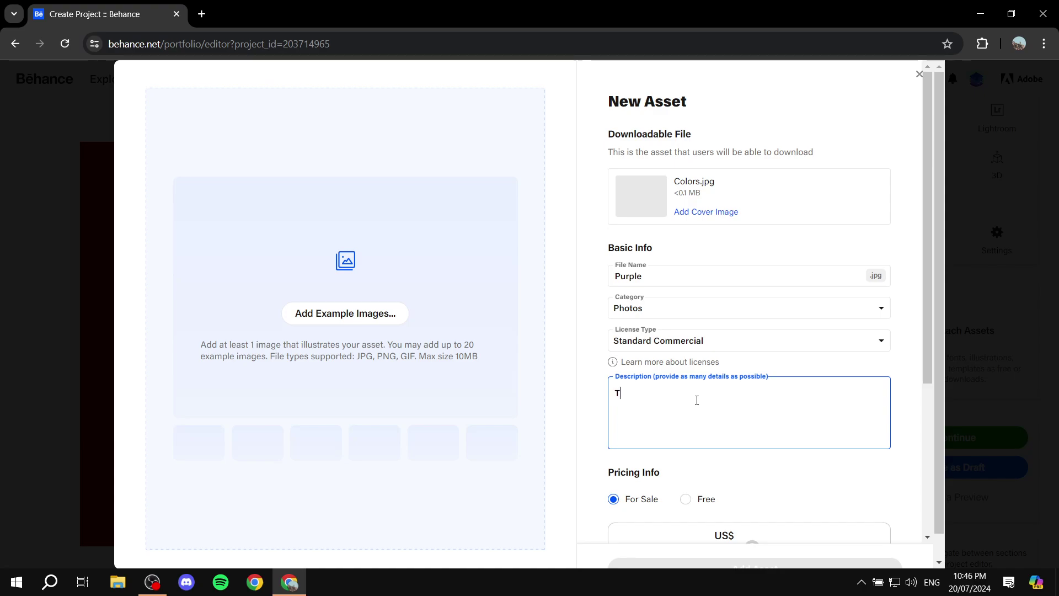
pyautogui.write('This is a photo of the color purple.')
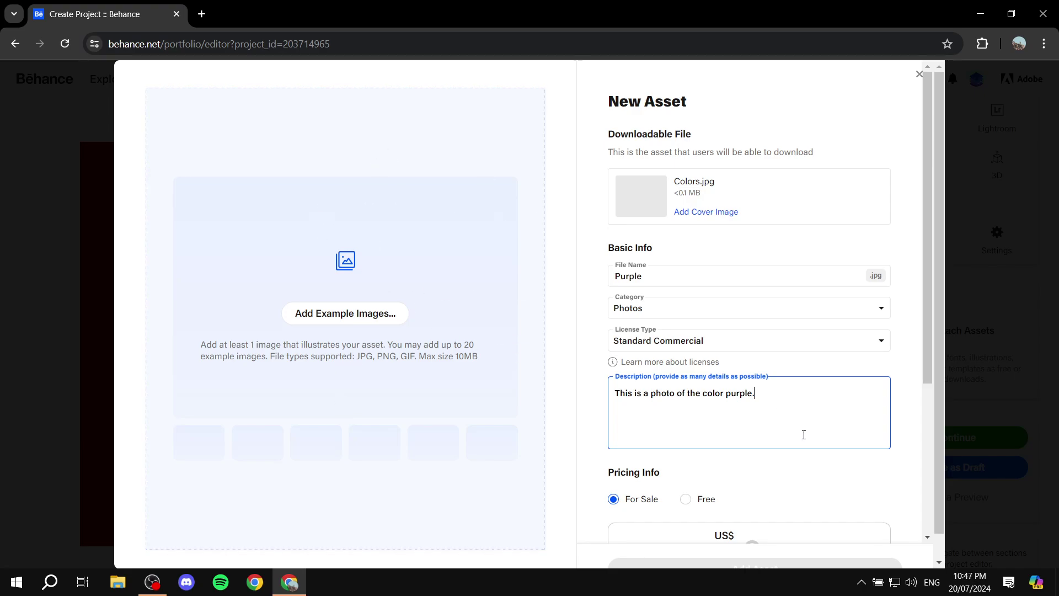
pyautogui.scroll(-1, 718, 452)
# Set the For Sale price of the Purple asset to US$ 5
pyautogui.scroll(-1, 628, 419)
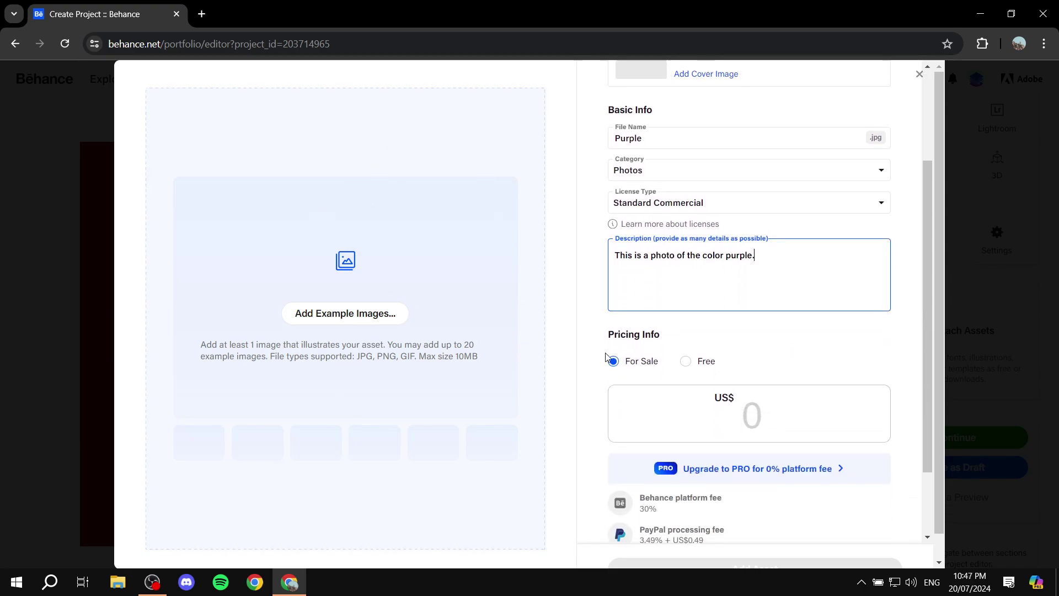
pyautogui.moveTo(608, 344); pyautogui.dragTo(700, 340)
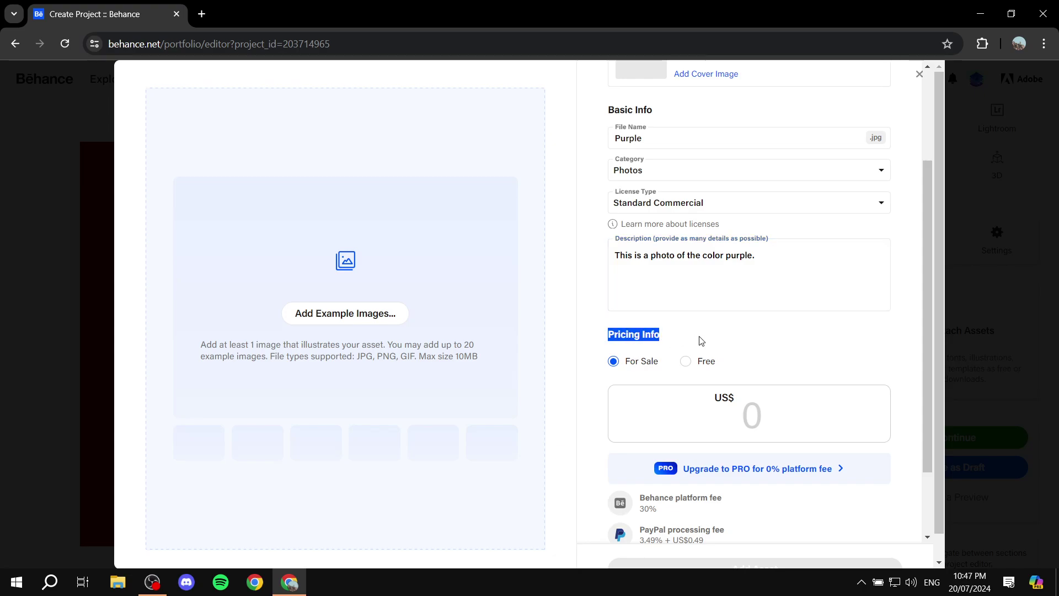
pyautogui.click(689, 336)
pyautogui.click(759, 400)
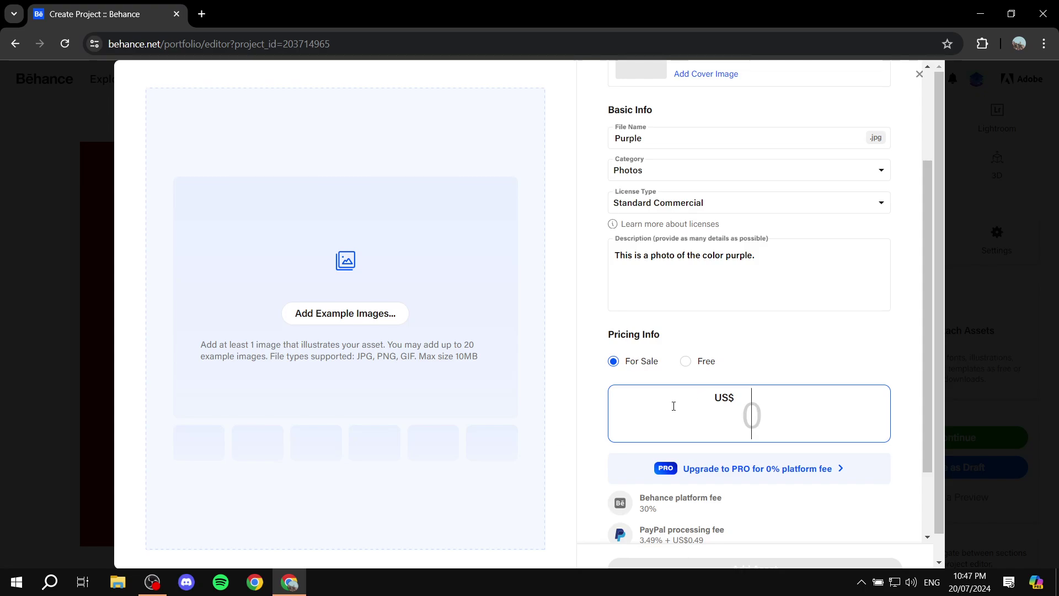
pyautogui.write('5')
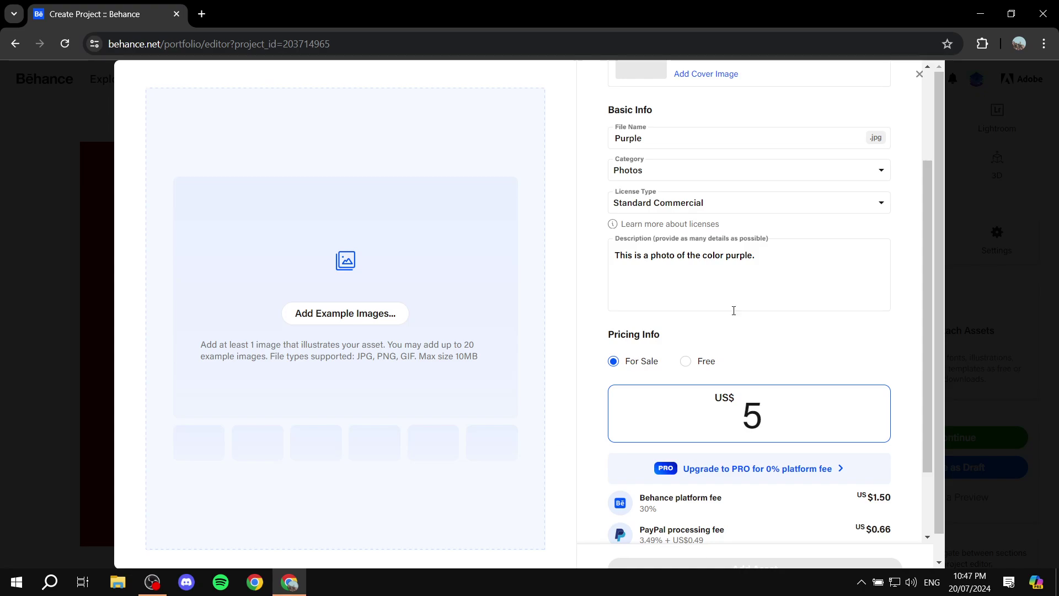
pyautogui.click(734, 309)
# Review the fee breakdown showing US$ 2.84 net earnings after fees
pyautogui.scroll(-1, 779, 391)
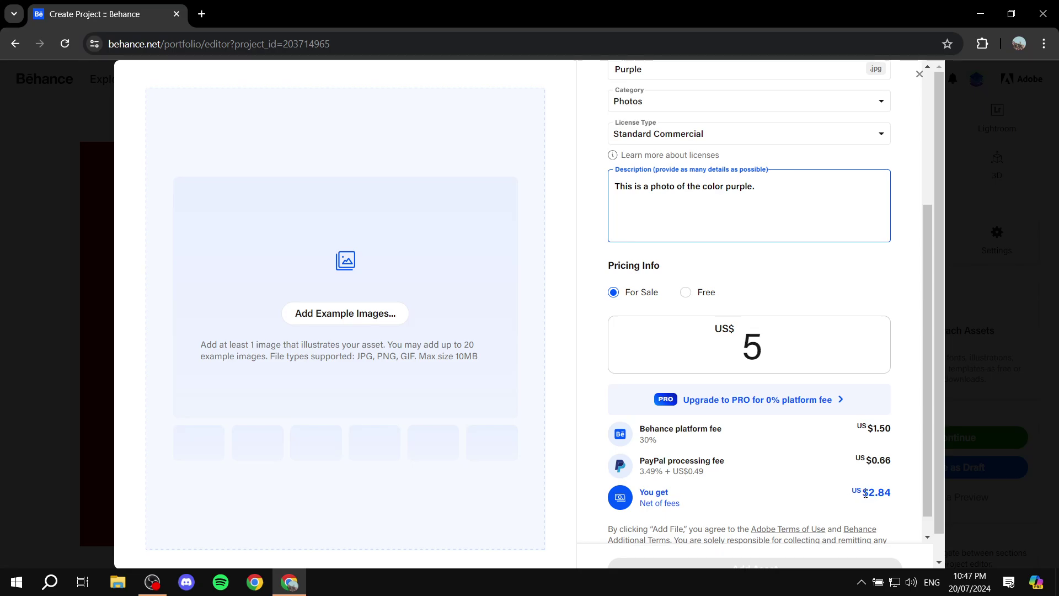
pyautogui.moveTo(862, 493); pyautogui.dragTo(892, 493)
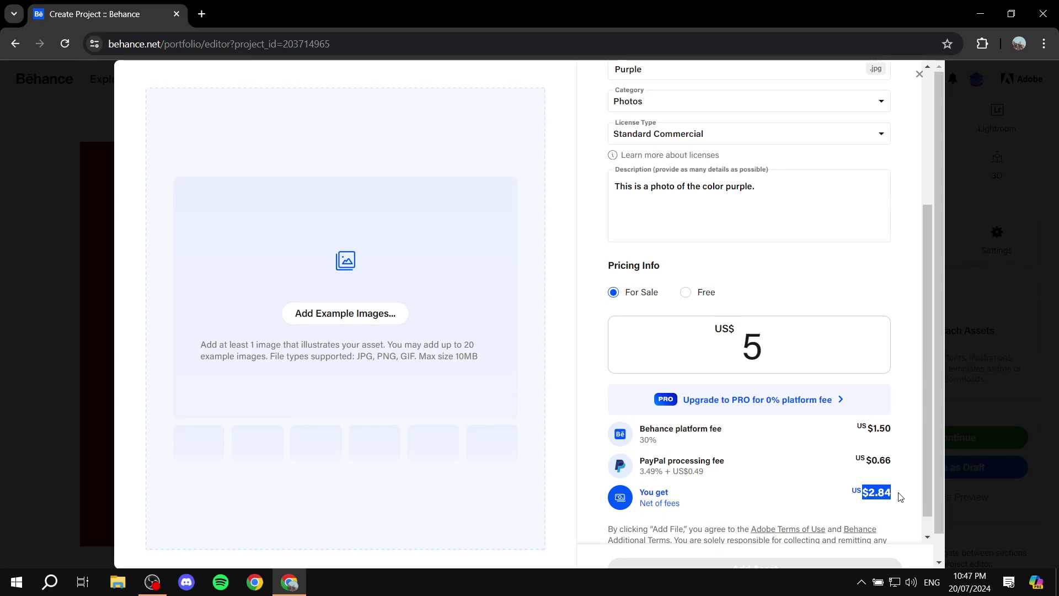
pyautogui.click(899, 494)
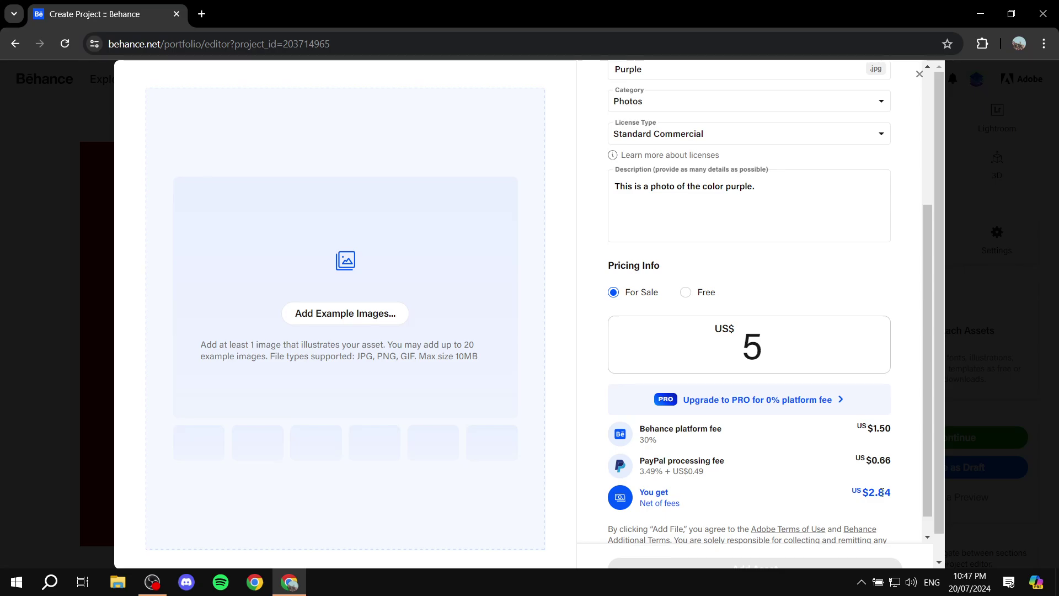
pyautogui.scroll(-2, 881, 480)
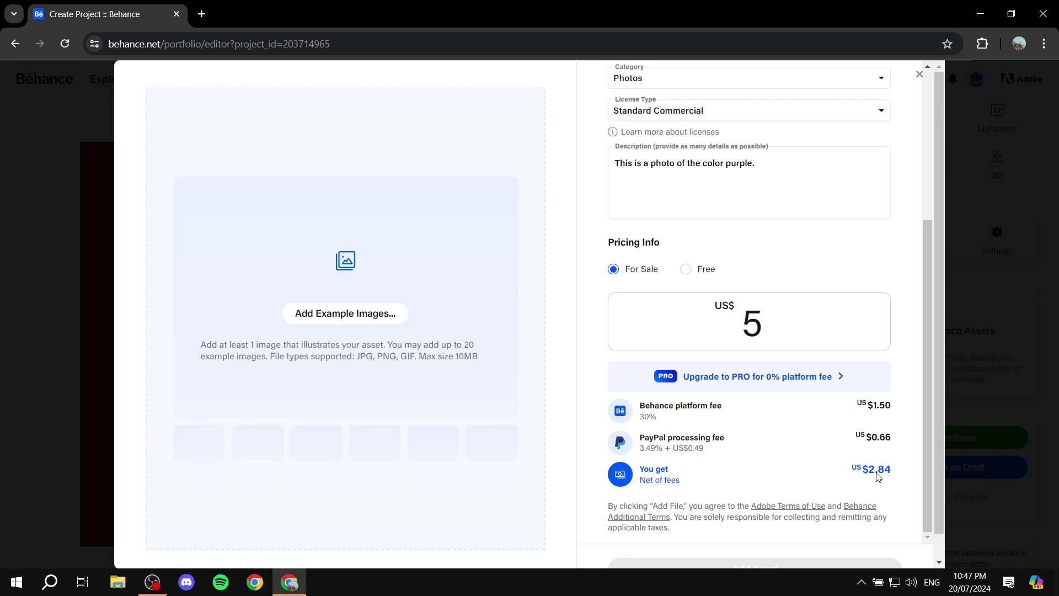
pyautogui.scroll(5, 708, 425)
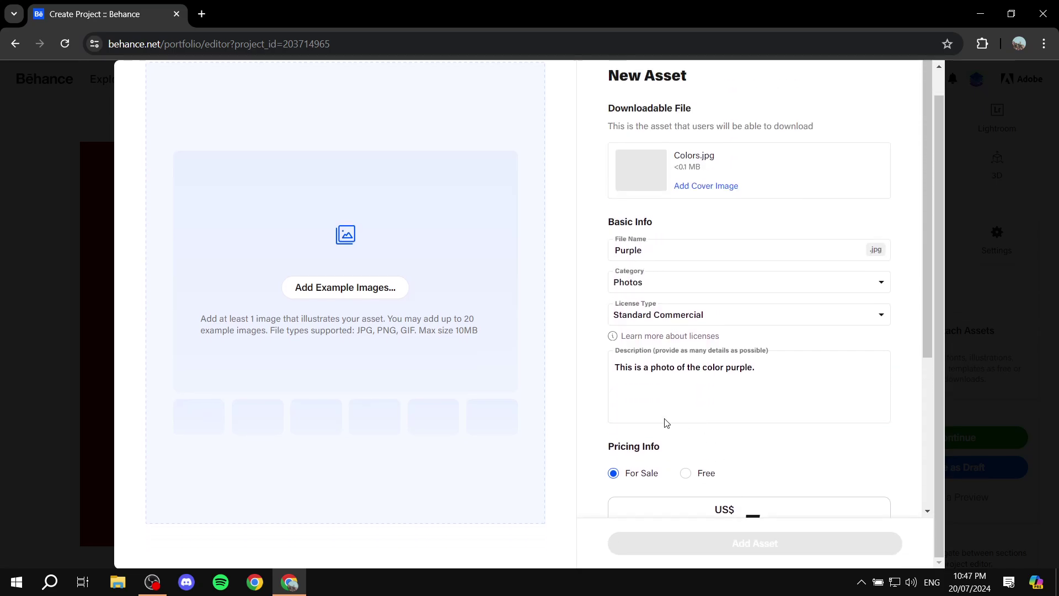
pyautogui.scroll(-4, 824, 378)
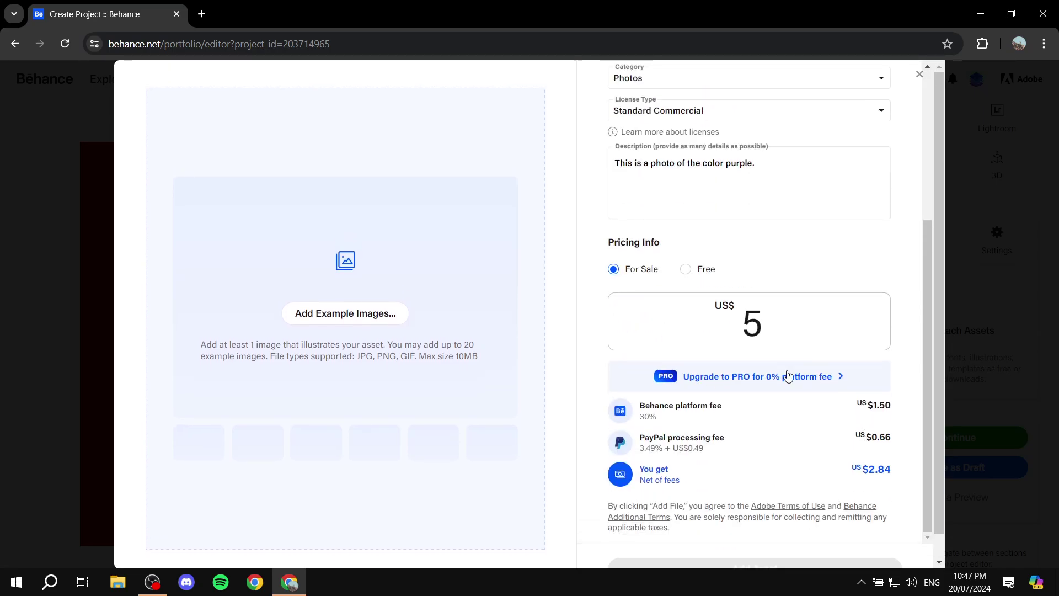
# Upload Colors.jpg as an example image; it is rejected for being under 808×632 pixels
pyautogui.click(349, 288)
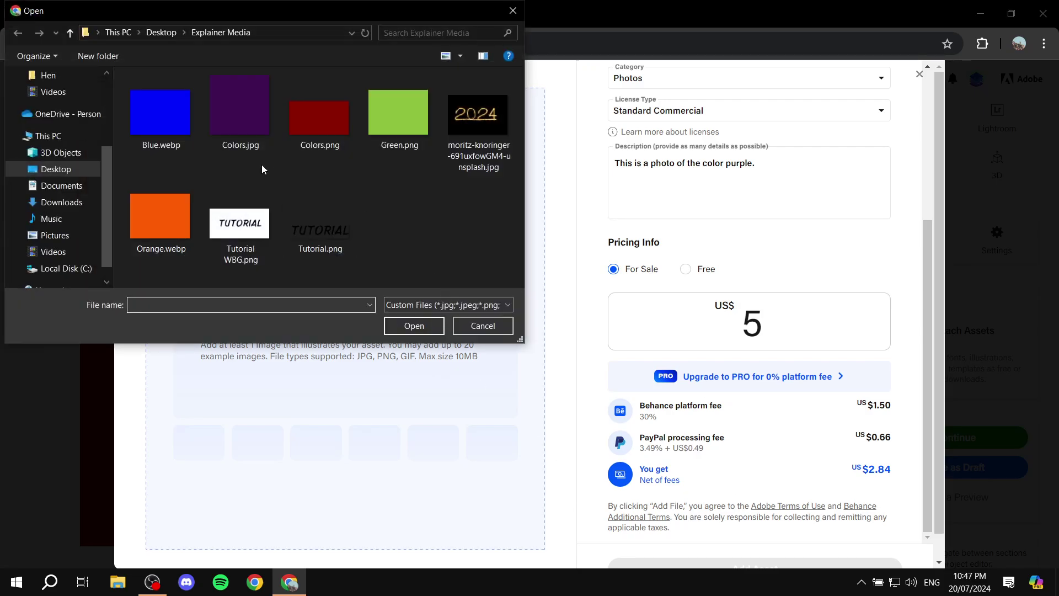
pyautogui.doubleClick(264, 148)
pyautogui.scroll(-1, 470, 392)
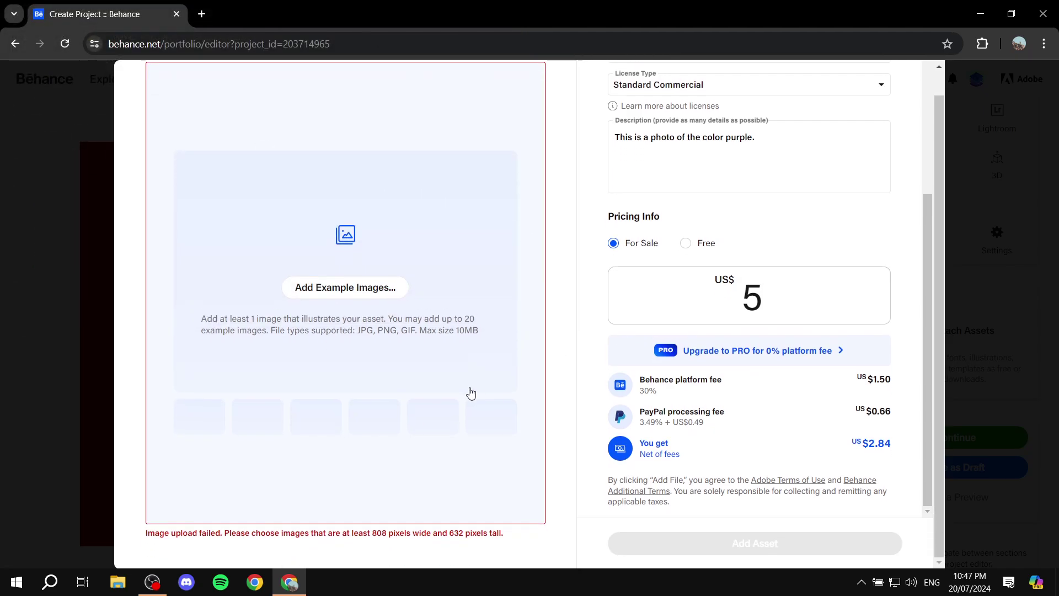
pyautogui.moveTo(236, 533); pyautogui.dragTo(514, 540)
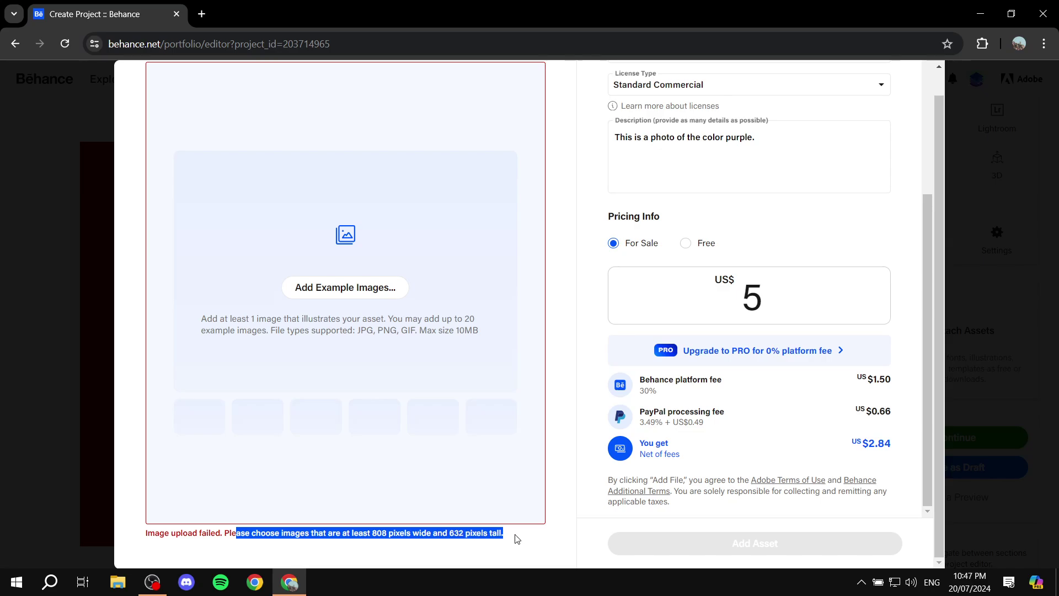
pyautogui.click(361, 533)
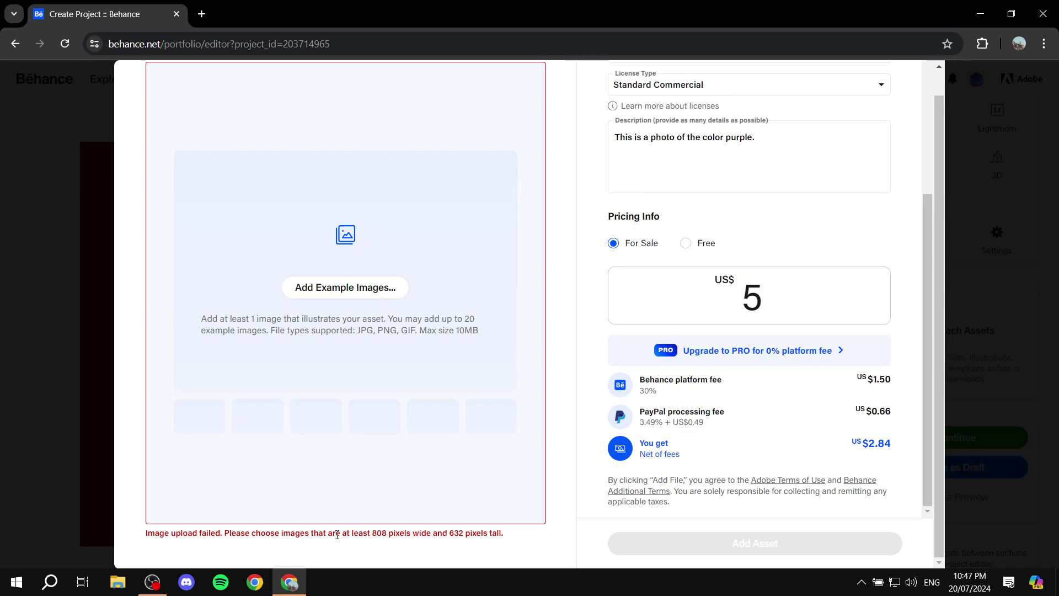
pyautogui.moveTo(320, 535); pyautogui.dragTo(524, 539)
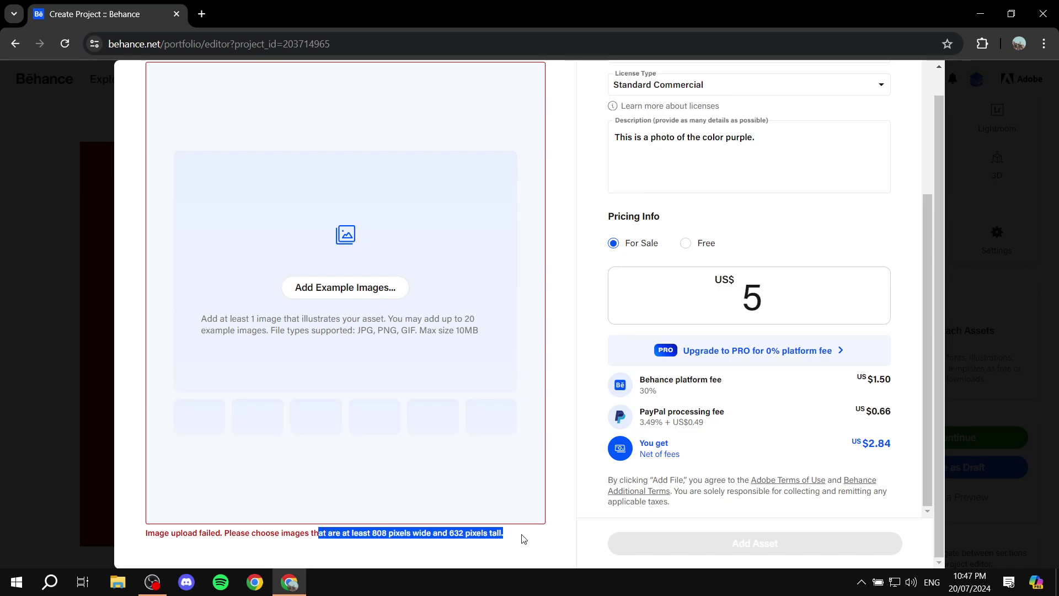
pyautogui.click(524, 539)
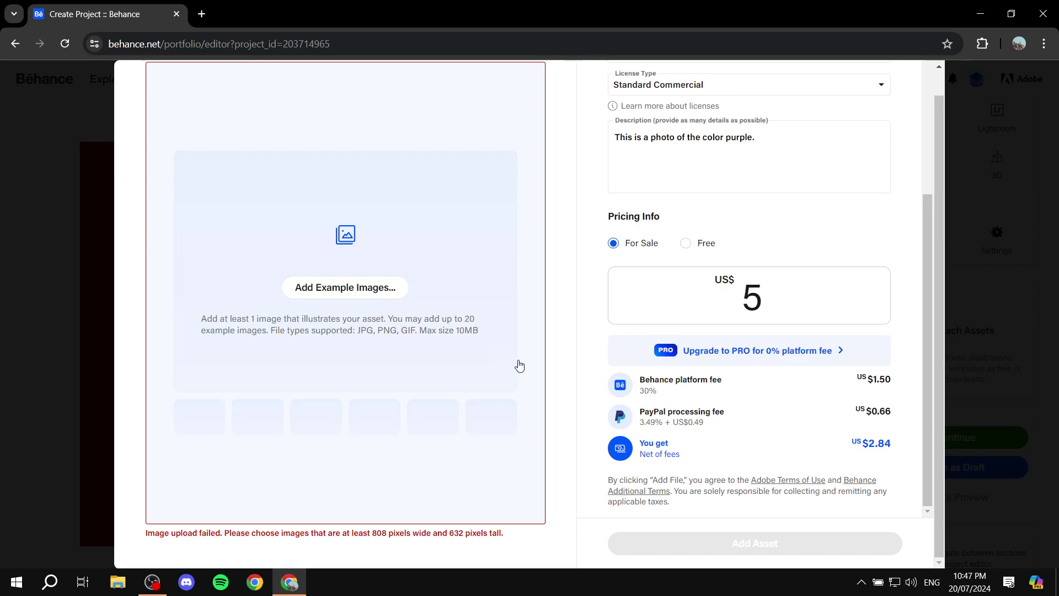
# Reopen the Add Example Images file picker for another image
pyautogui.scroll(5, 538, 353)
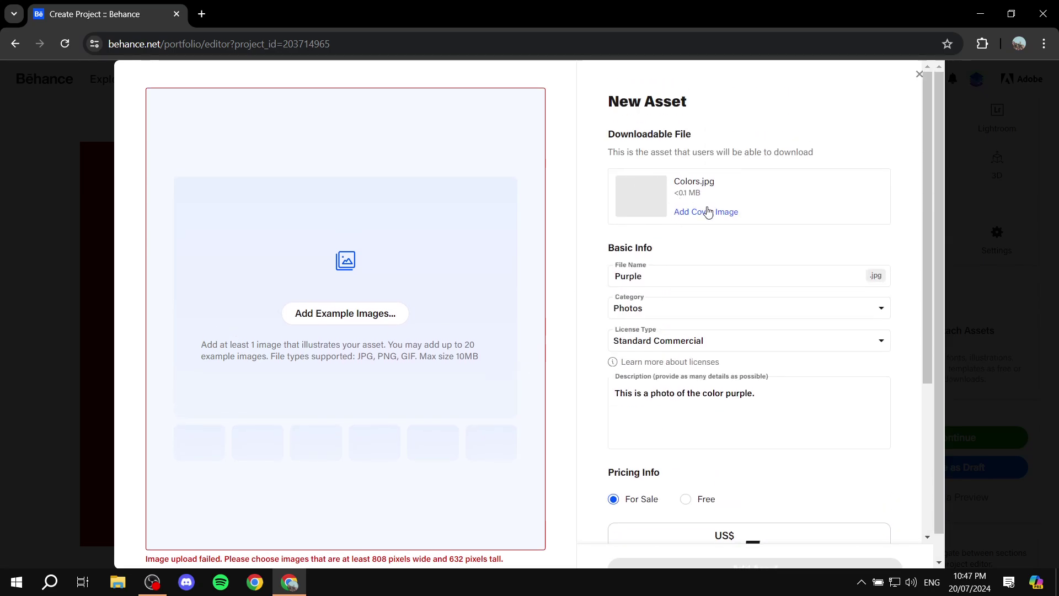
pyautogui.click(709, 211)
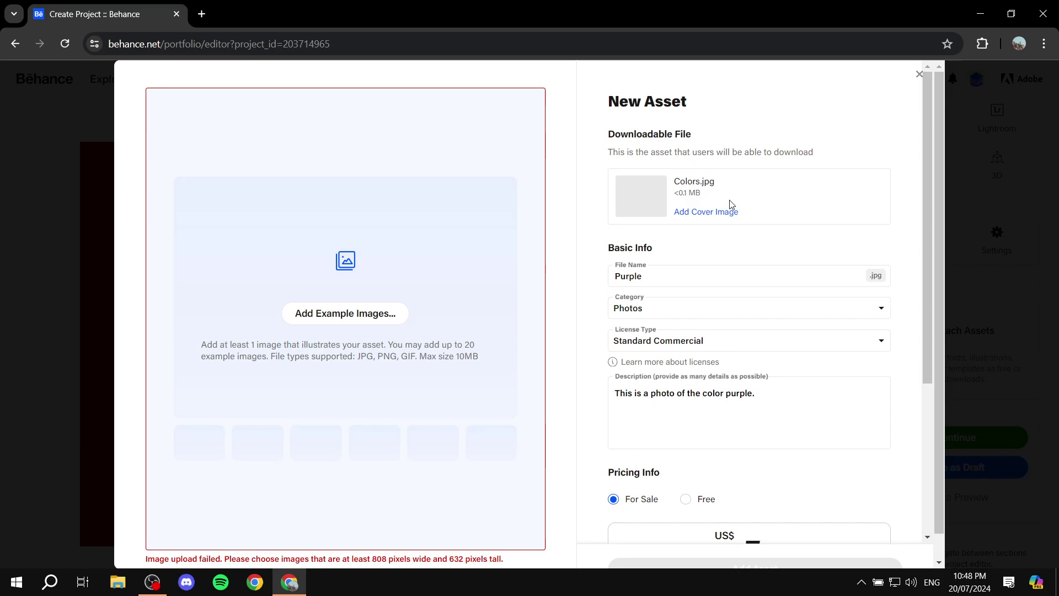
pyautogui.scroll(-4, 728, 209)
pyautogui.scroll(-1, 816, 476)
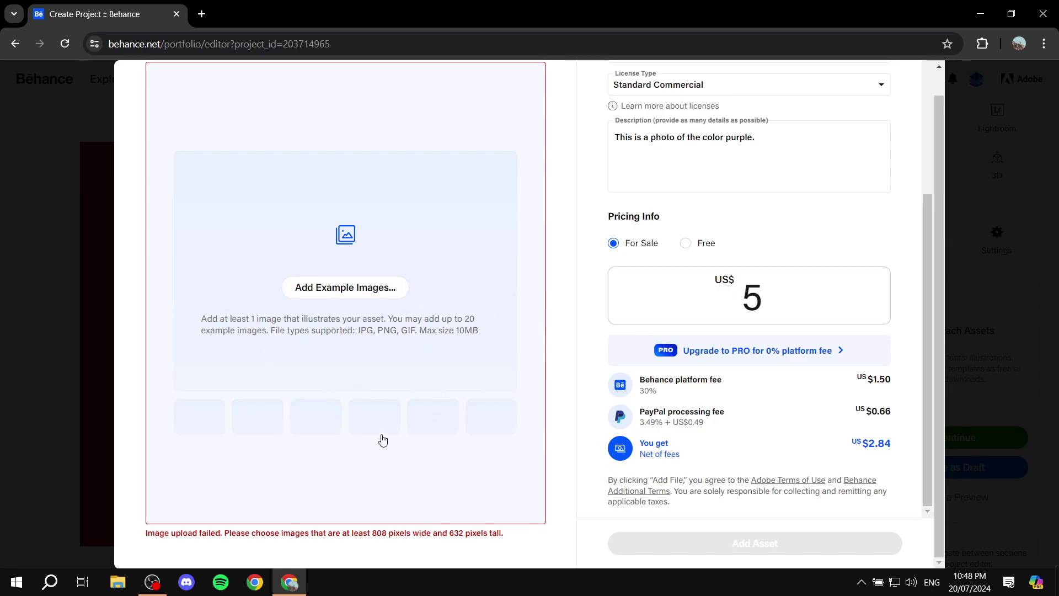
# Upload Colors.png as the Purple asset's example image and add the asset to Attached Assets
pyautogui.click(341, 287)
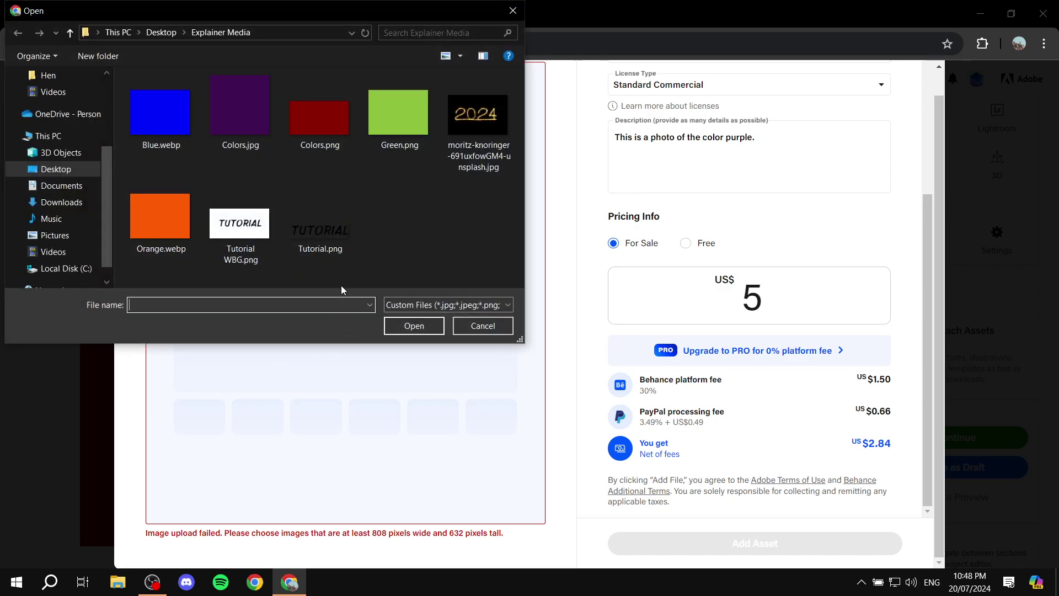
pyautogui.doubleClick(316, 115)
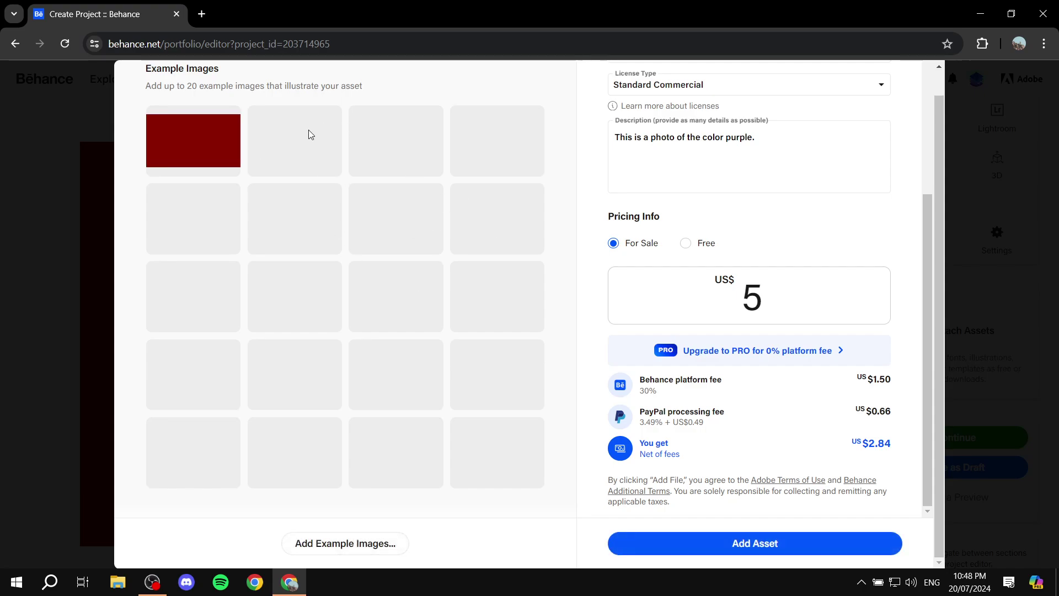
pyautogui.scroll(1, 377, 324)
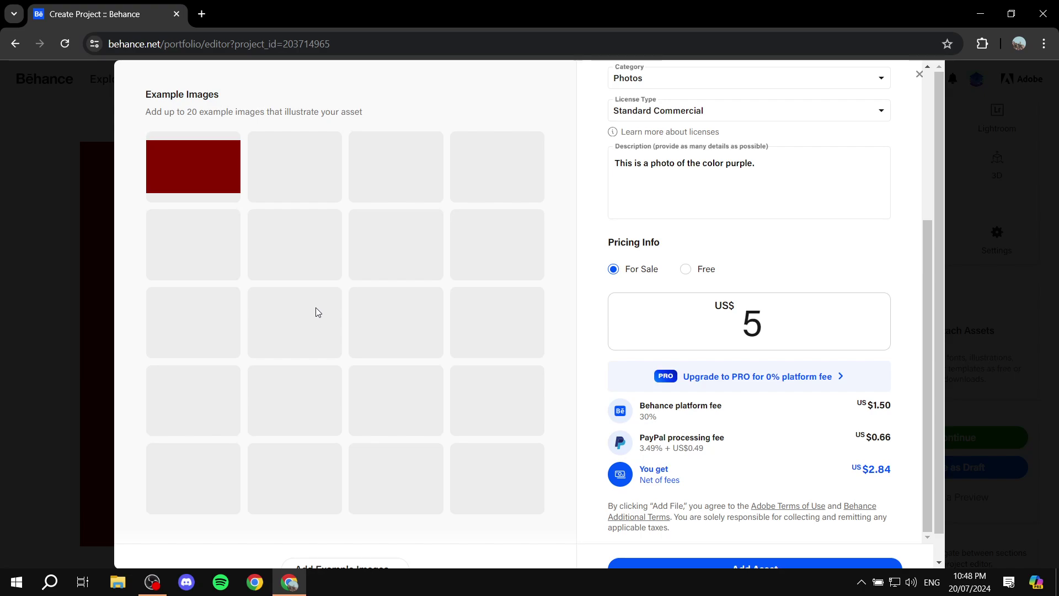
pyautogui.scroll(-1, 319, 309)
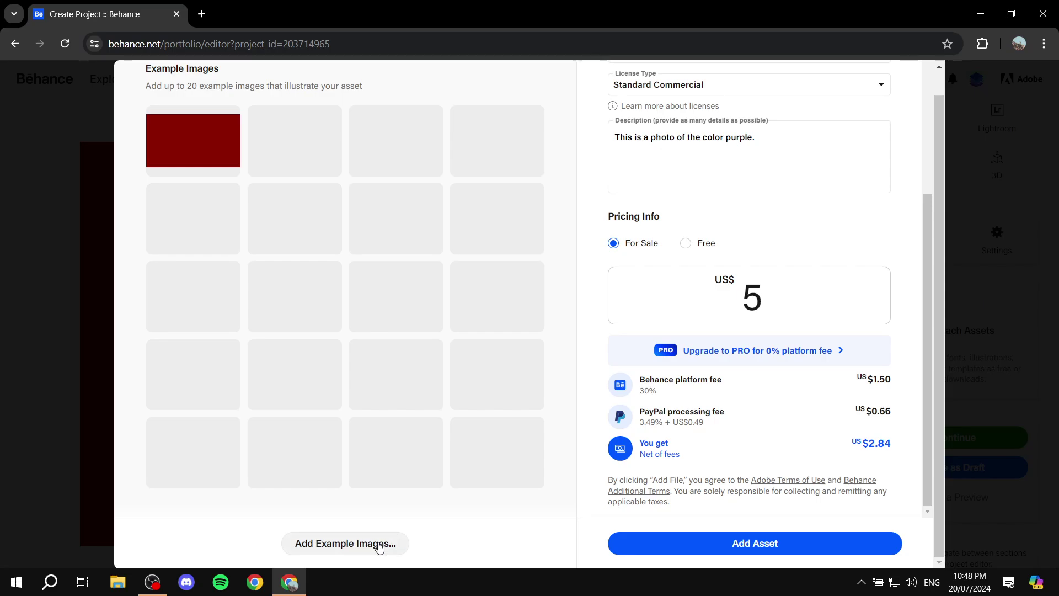
pyautogui.click(759, 544)
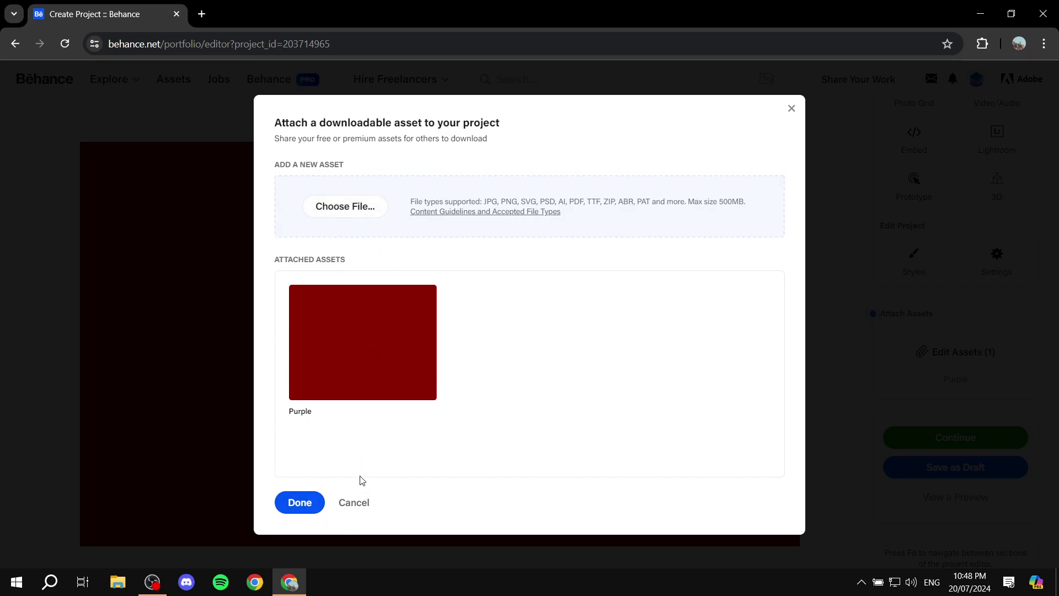
pyautogui.click(316, 511)
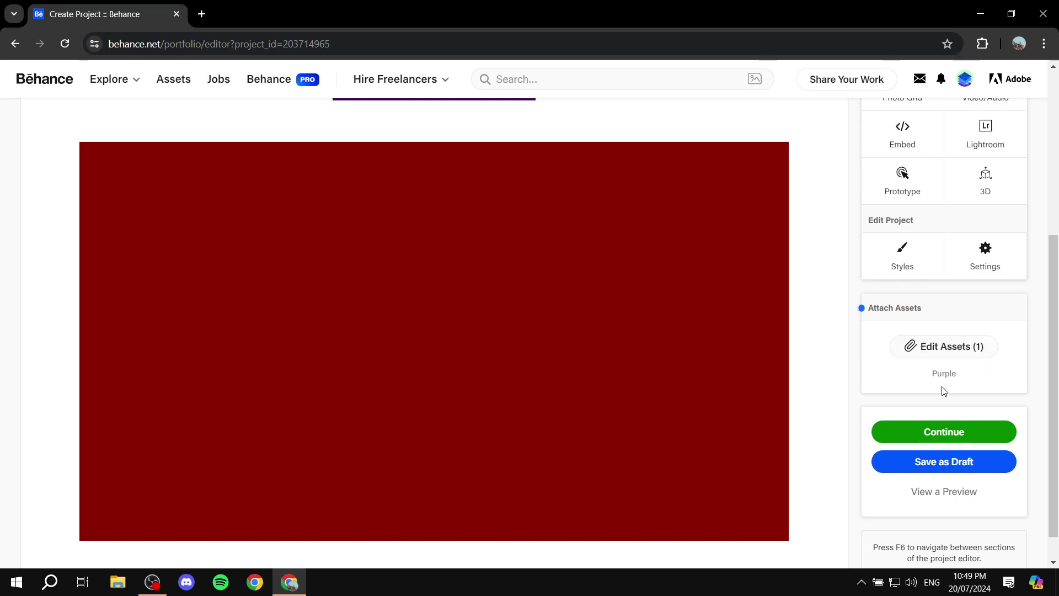
pyautogui.click(942, 349)
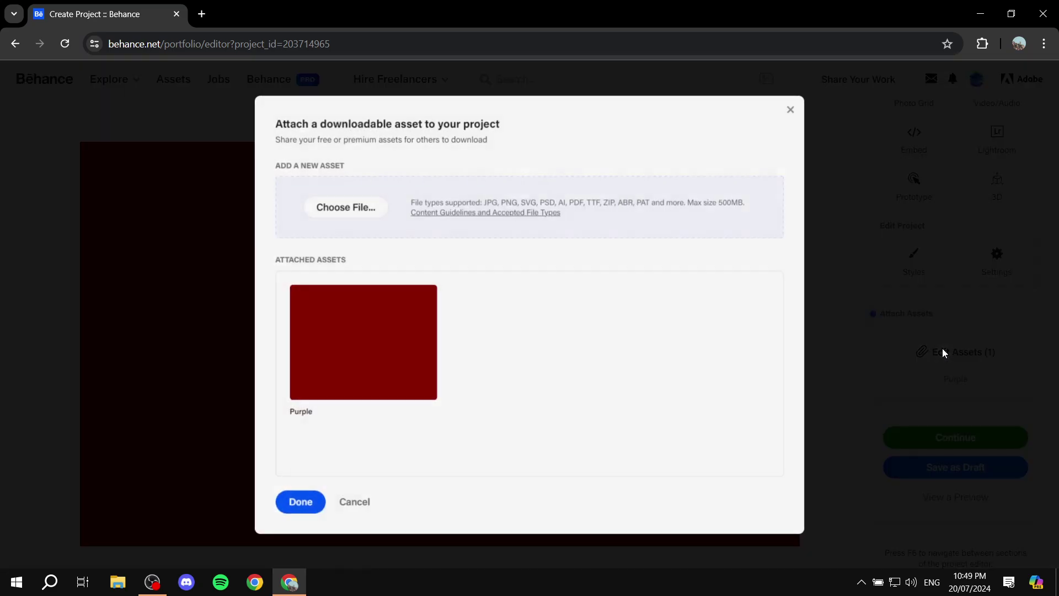
pyautogui.click(346, 209)
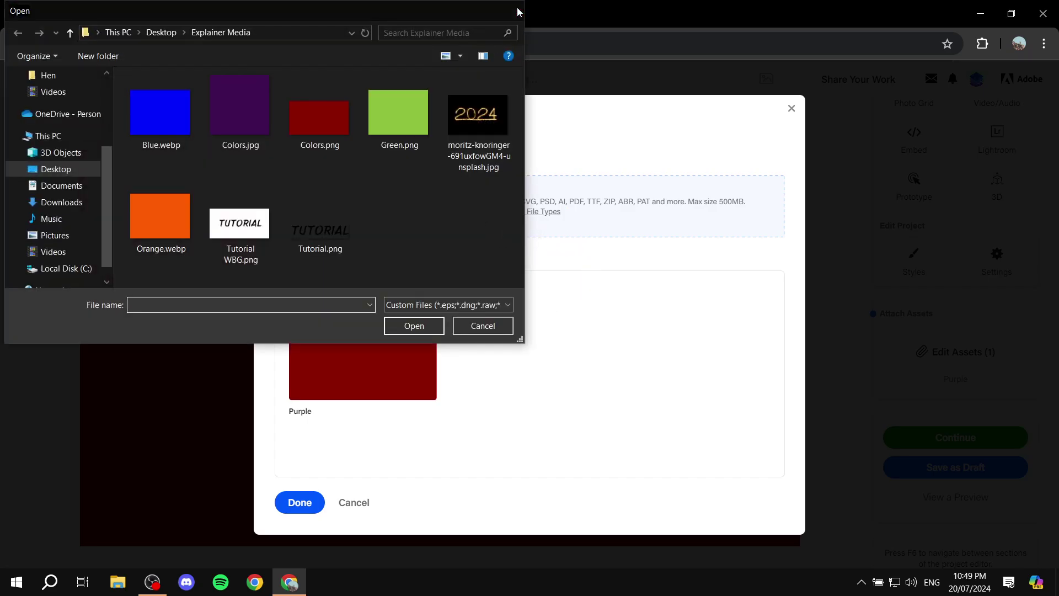
pyautogui.click(506, 15)
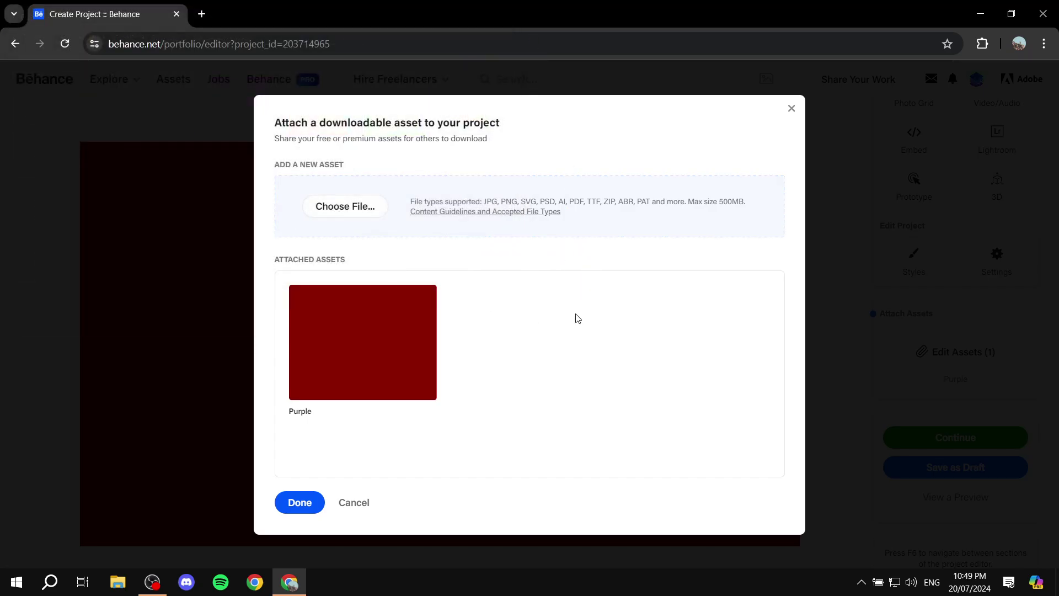
pyautogui.click(362, 503)
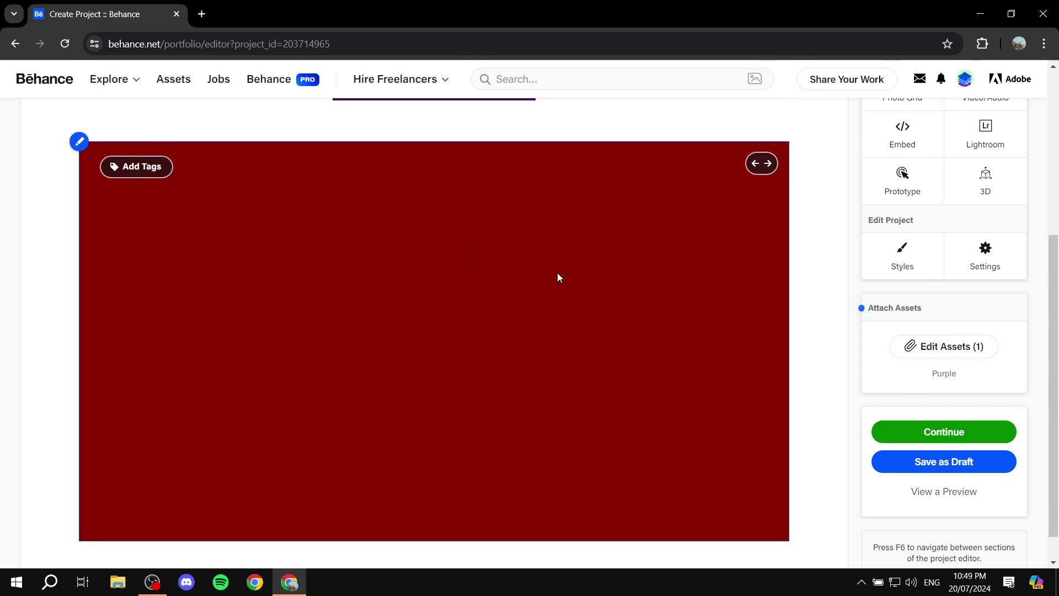
pyautogui.scroll(-1, 640, 315)
pyautogui.scroll(5, 647, 348)
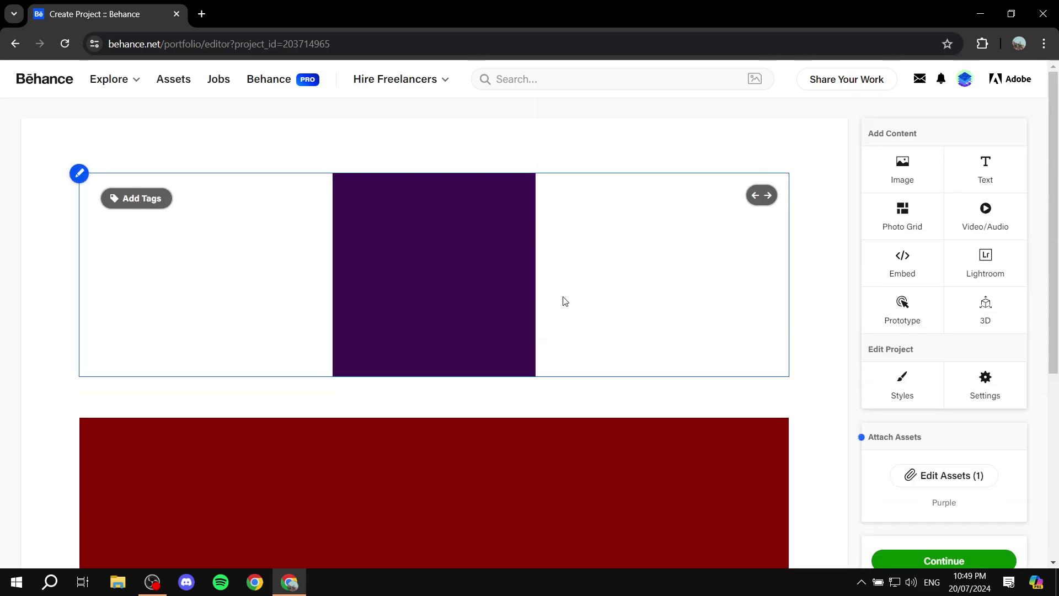
pyautogui.scroll(-5, 700, 301)
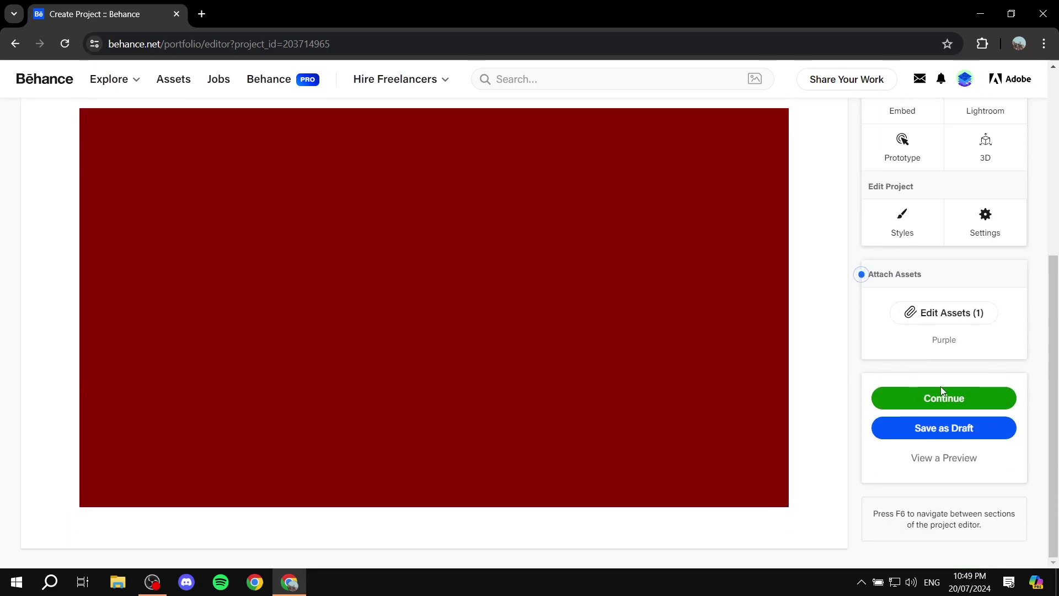